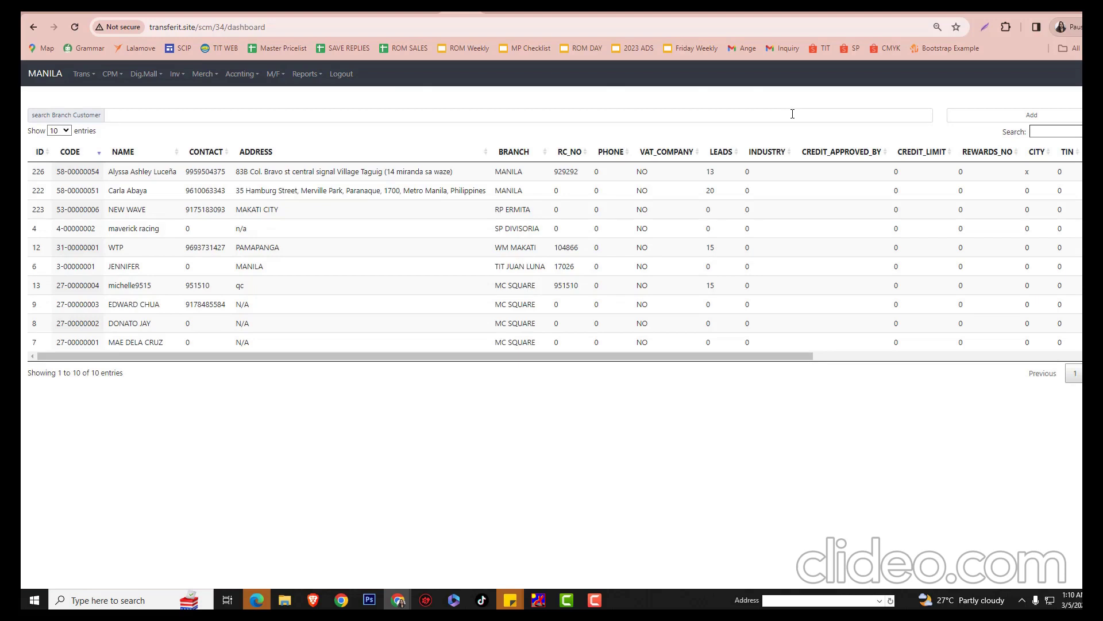
Search branch customers for the new customer's name, find no match, and start a new record
{"action": "left_click", "coordinate": [792, 115]}
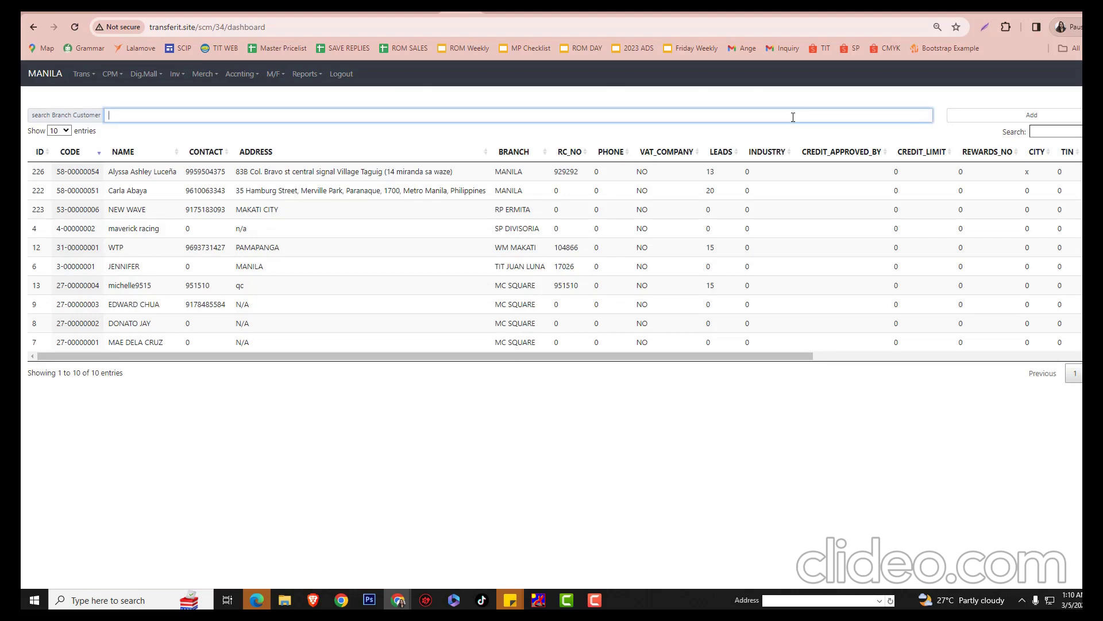
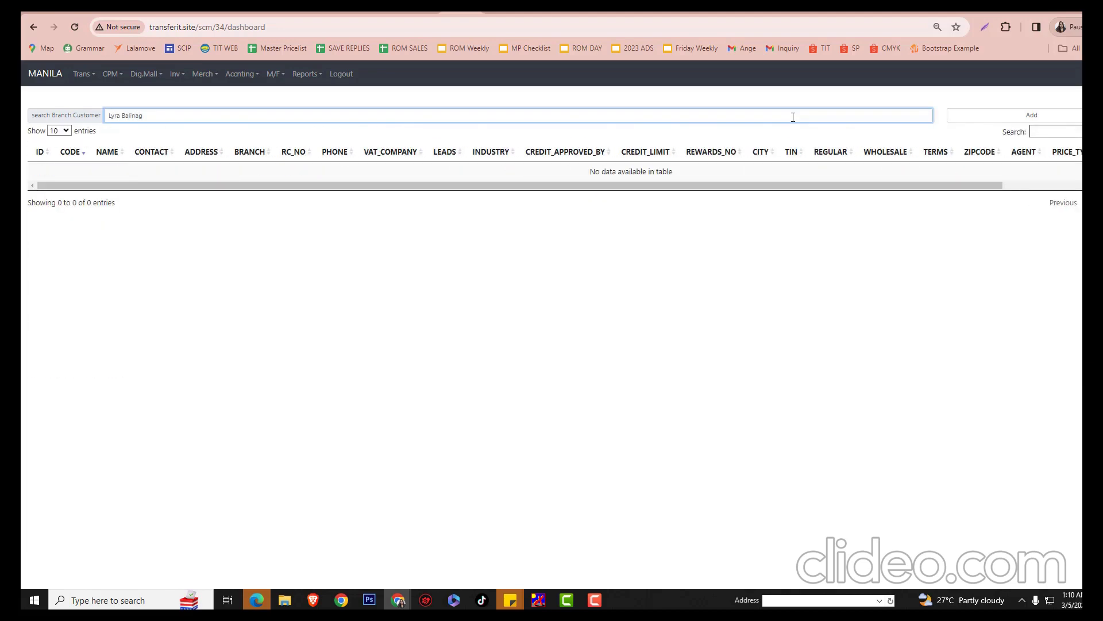
{"action": "key", "text": "Left"}
{"action": "type", "text": "n"}
{"action": "left_click", "coordinate": [963, 119]}
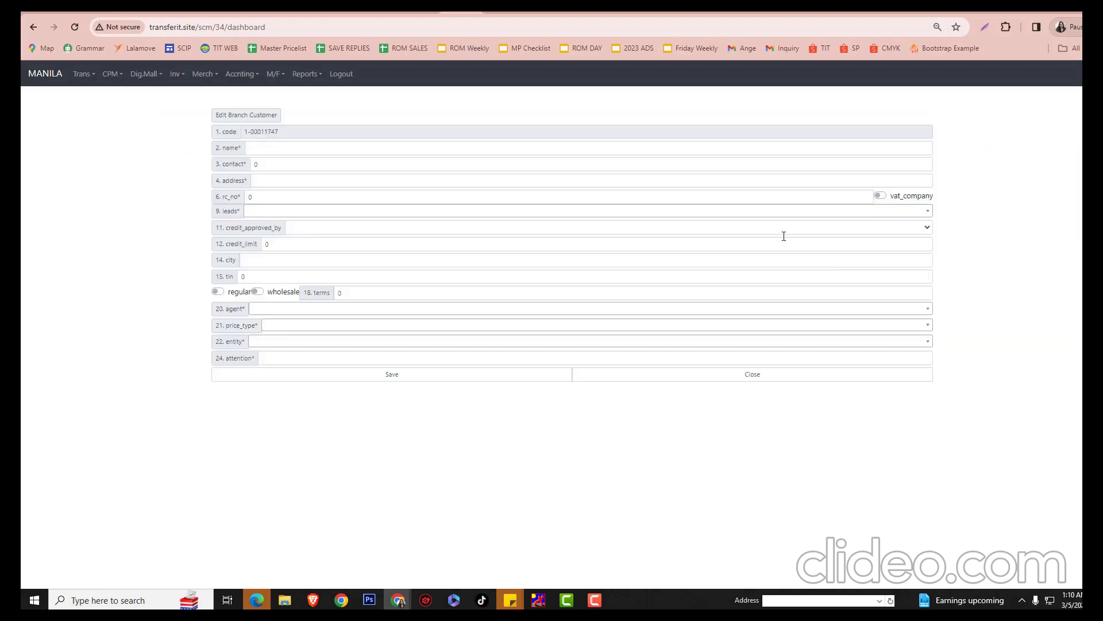
Enter the customer's full name, contact number and address in the new branch customer form
{"action": "left_click", "coordinate": [297, 149]}
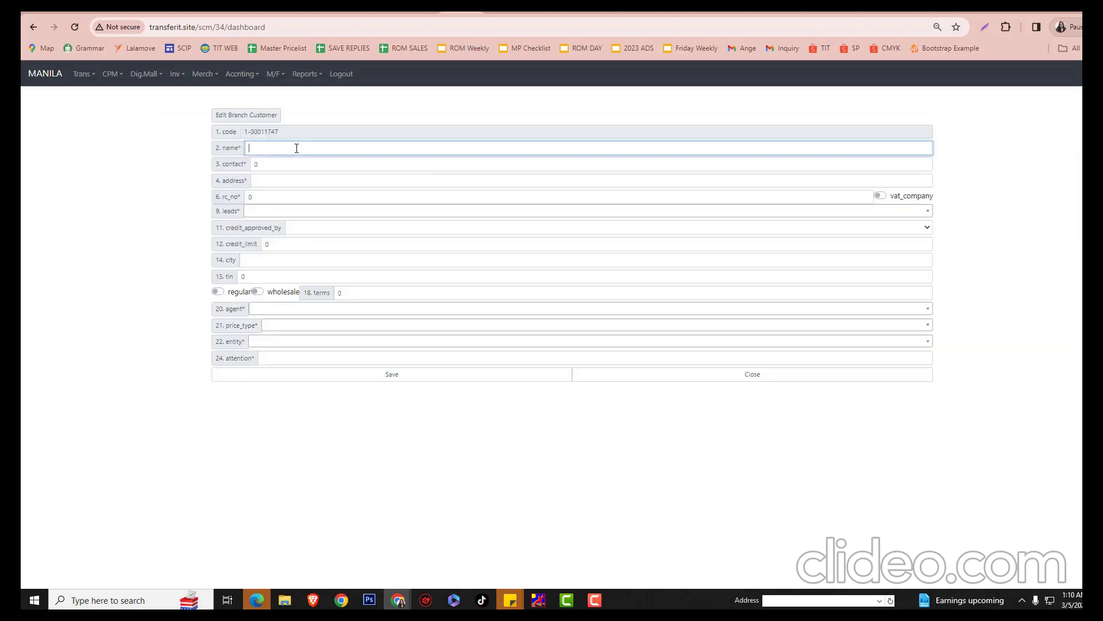
{"action": "key", "text": "Tab"}
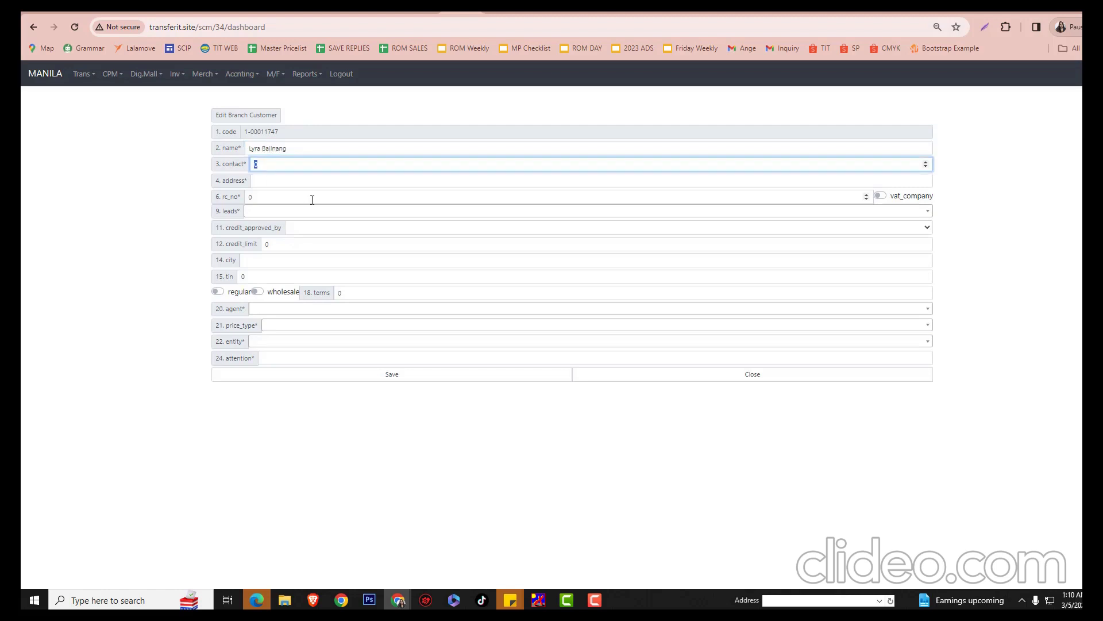
{"action": "left_click", "coordinate": [299, 185]}
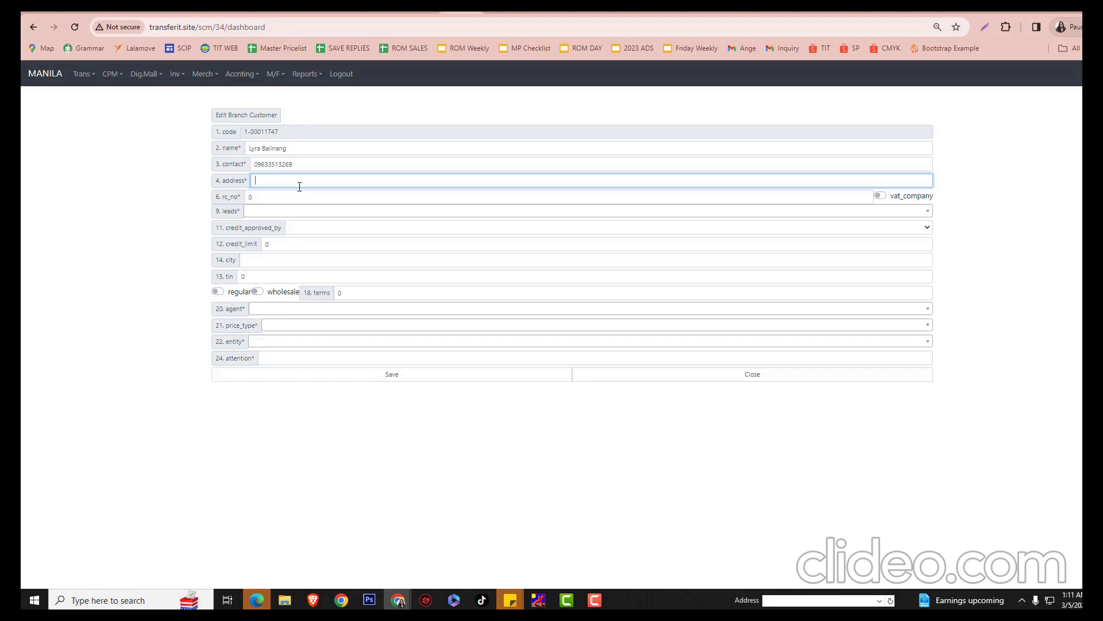
Replace the RC number with the customer's value and set the lead source to FB PAGE TIT
{"action": "double_click", "coordinate": [275, 198]}
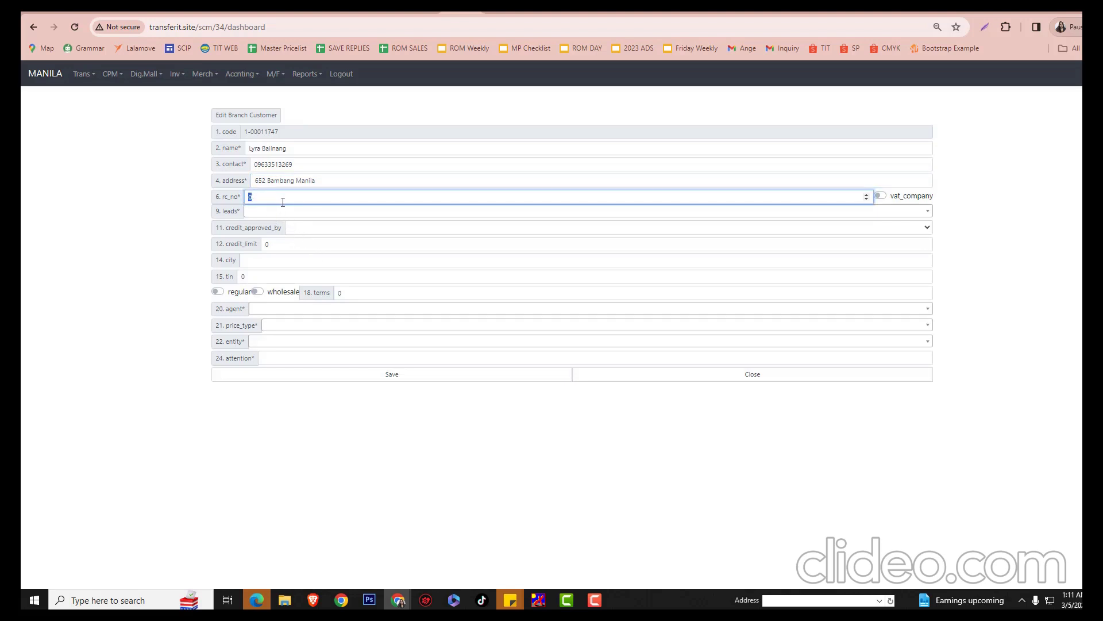
{"action": "left_click", "coordinate": [279, 213]}
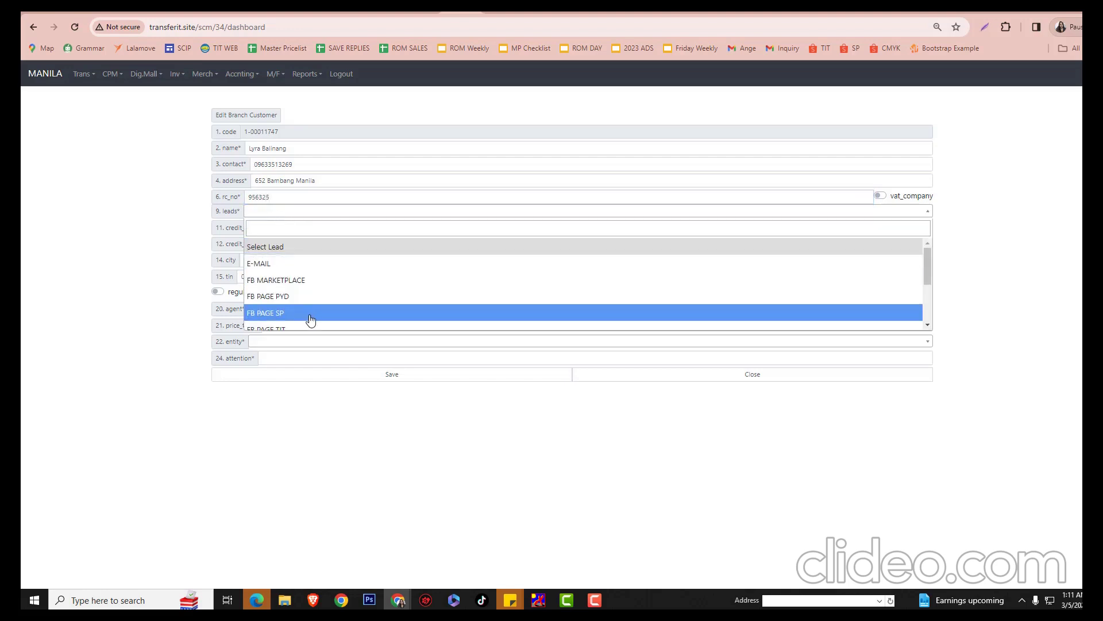
{"action": "scroll", "coordinate": [310, 320], "scroll_direction": "down", "scroll_amount": 2}
{"action": "left_click", "coordinate": [296, 279]}
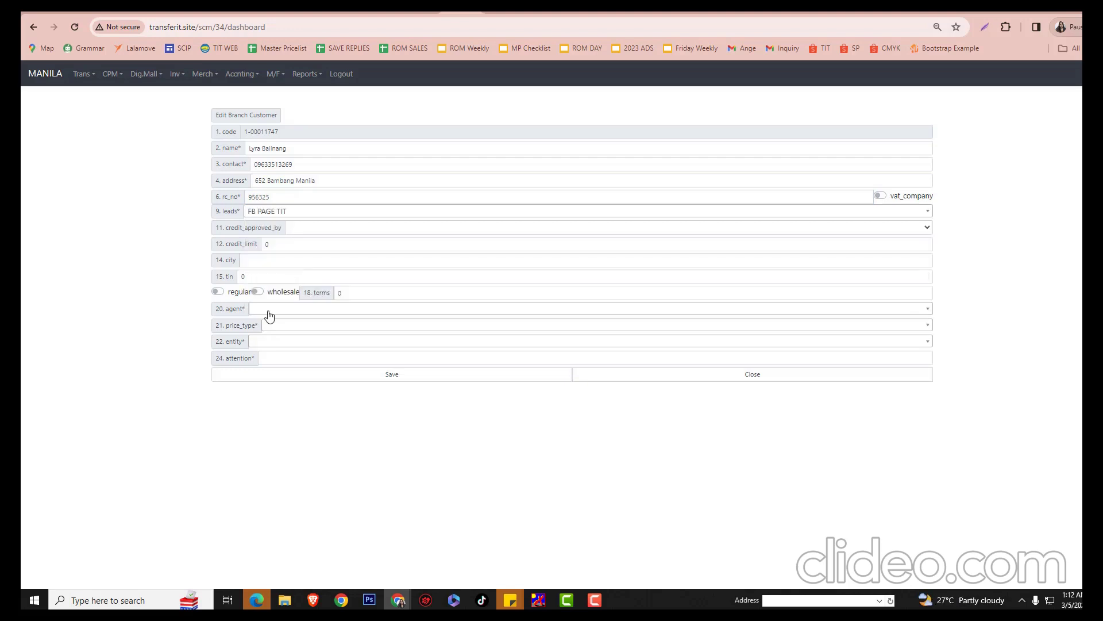
Assign agent TI-044 and price type WHOLESALE 1 to the customer
{"action": "left_click", "coordinate": [269, 310]}
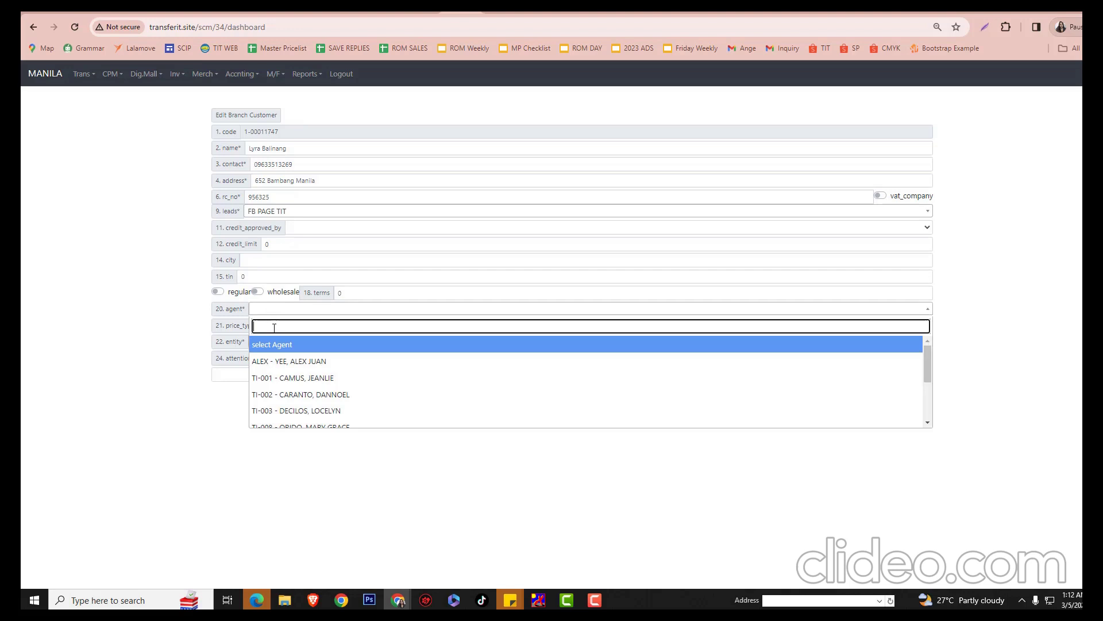
{"action": "type", "text": "angelica"}
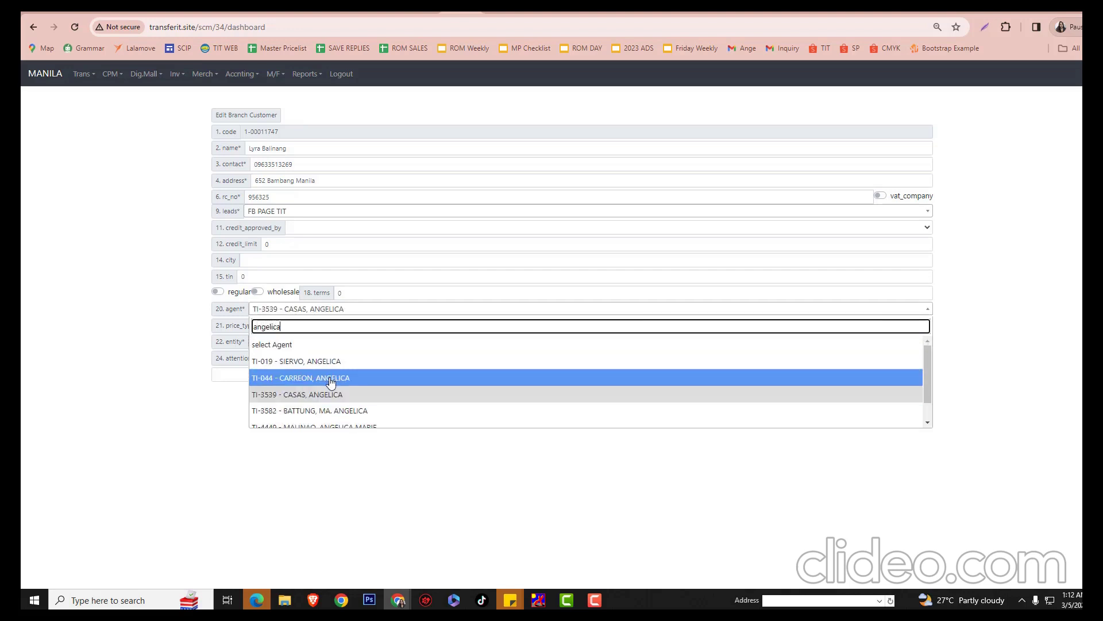
{"action": "left_click", "coordinate": [331, 379]}
{"action": "left_click", "coordinate": [308, 327]}
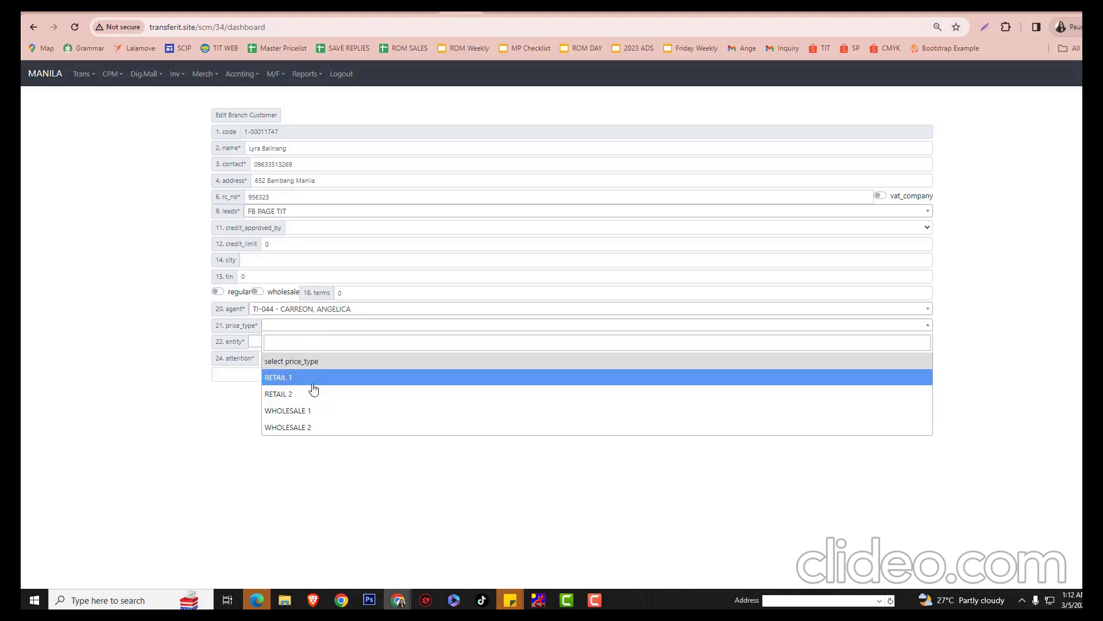
{"action": "left_click", "coordinate": [317, 410]}
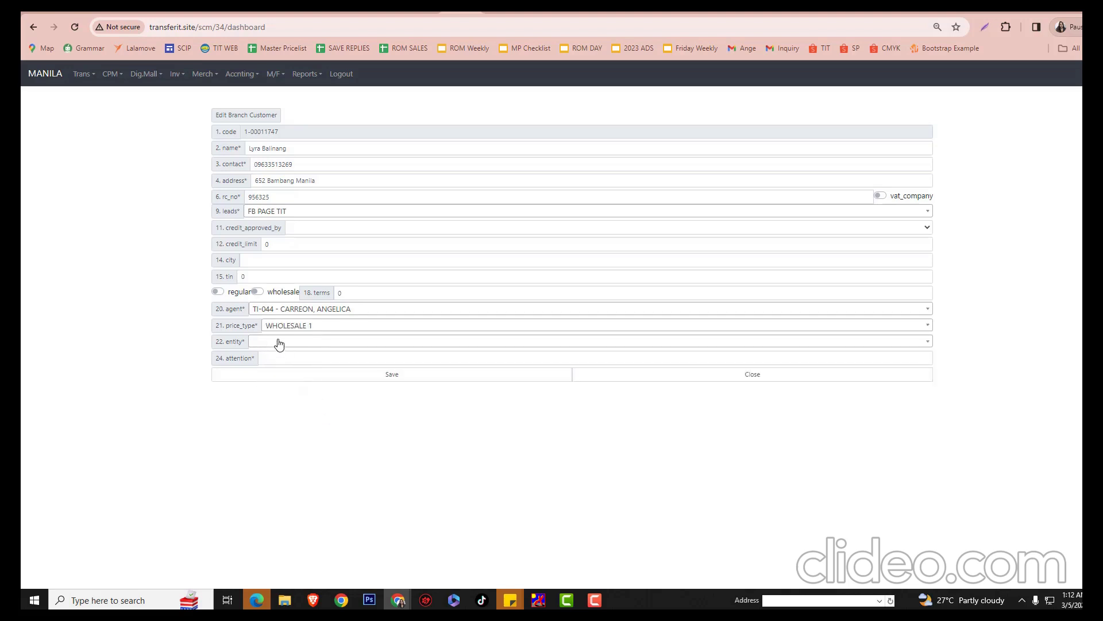
Set entity United CMYK Digital Printing Corp., paste the customer's name as attention, and save
{"action": "left_click", "coordinate": [279, 343]}
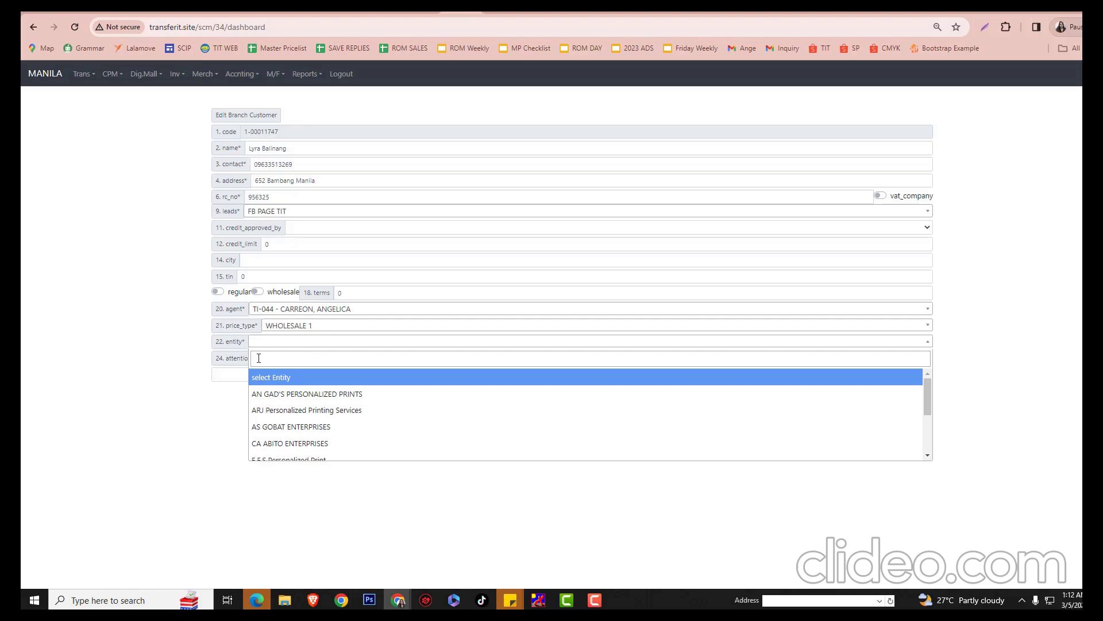
{"action": "left_click", "coordinate": [258, 358]}
{"action": "type", "text": "Uni"}
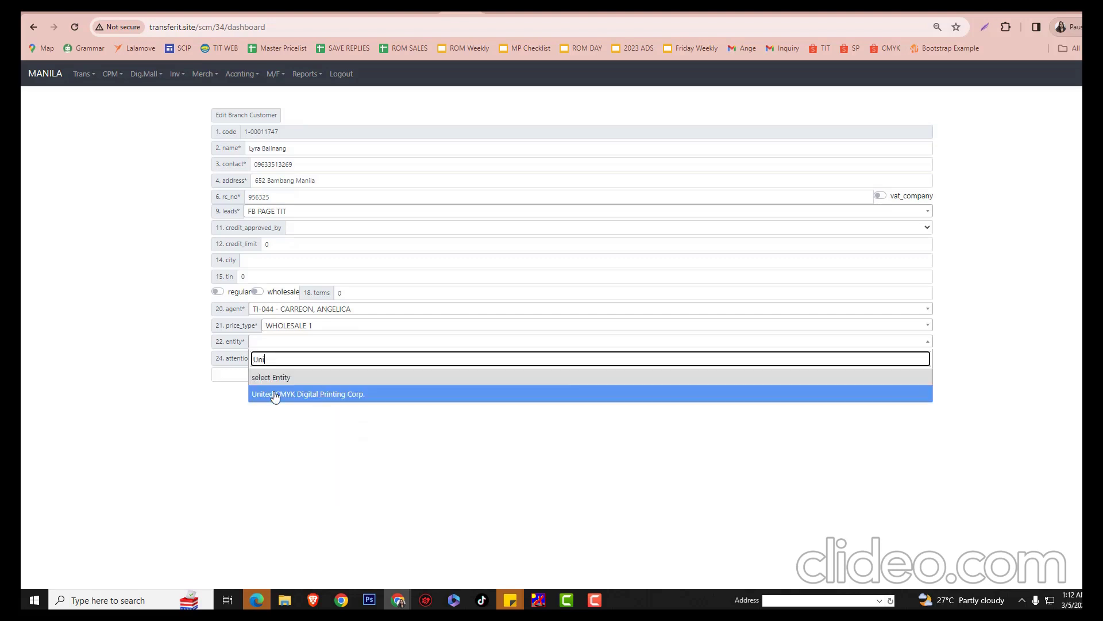
{"action": "left_click", "coordinate": [275, 395]}
{"action": "left_click", "coordinate": [288, 359]}
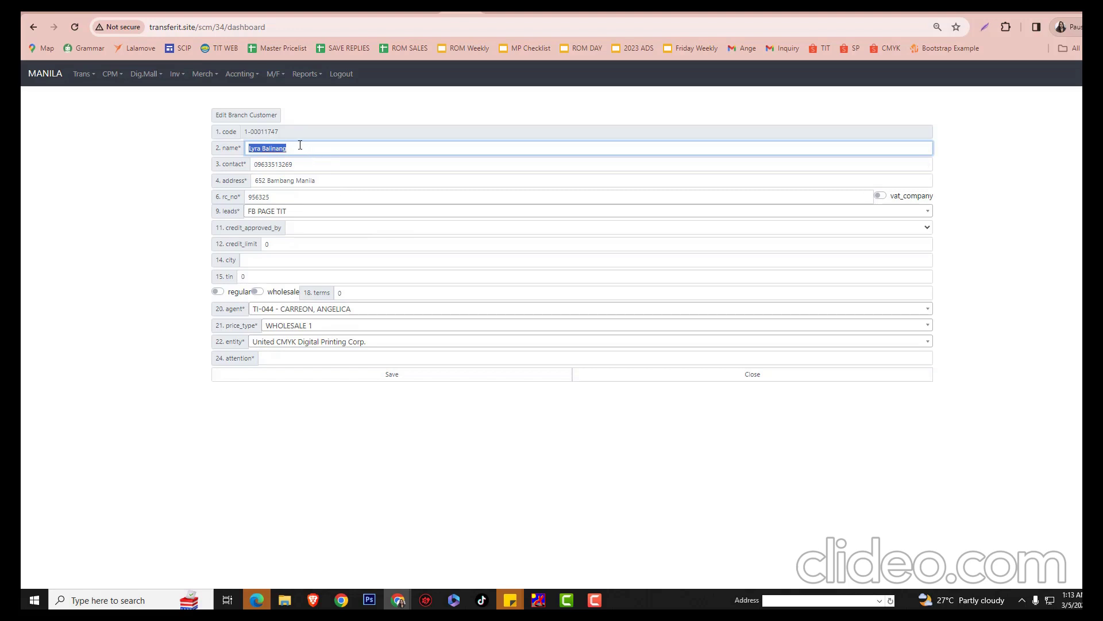
{"action": "left_click", "coordinate": [287, 360]}
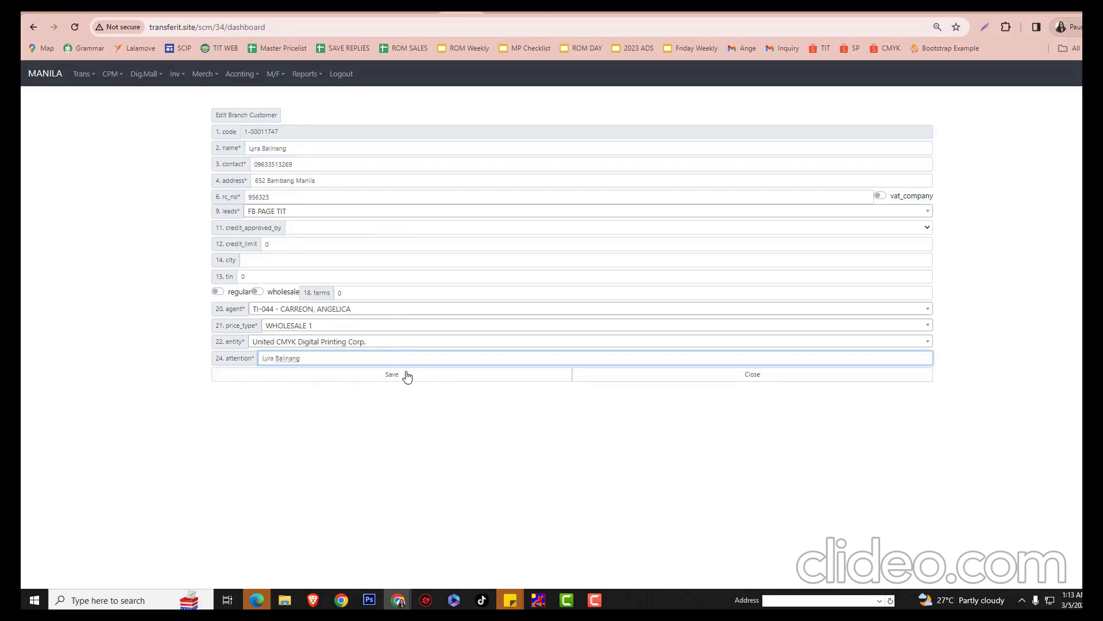
{"action": "left_click", "coordinate": [410, 378]}
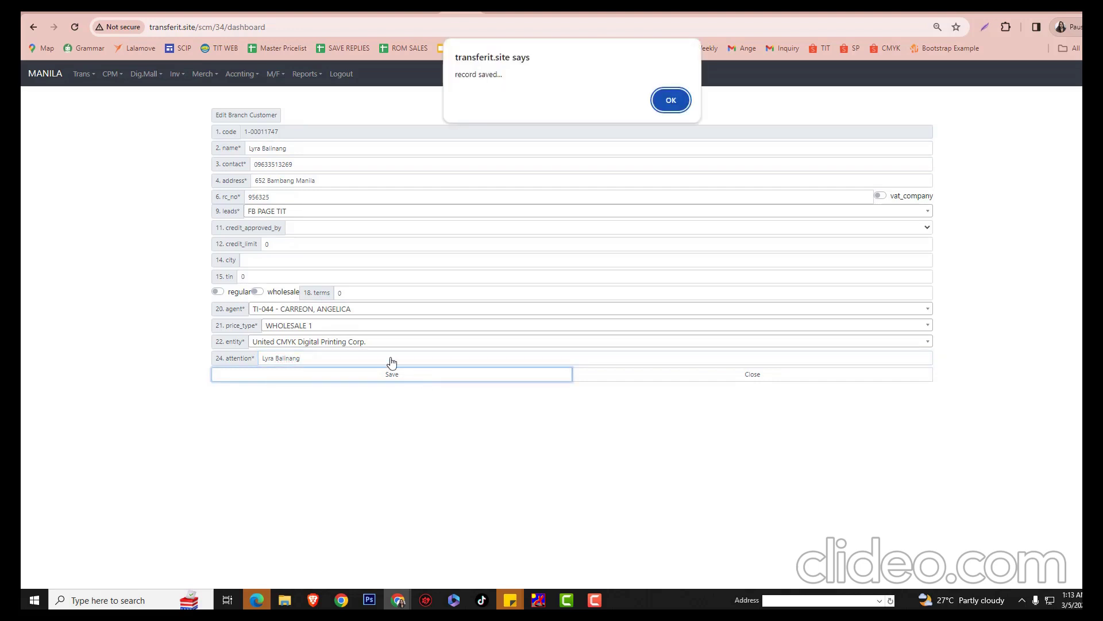
{"action": "left_click", "coordinate": [665, 99]}
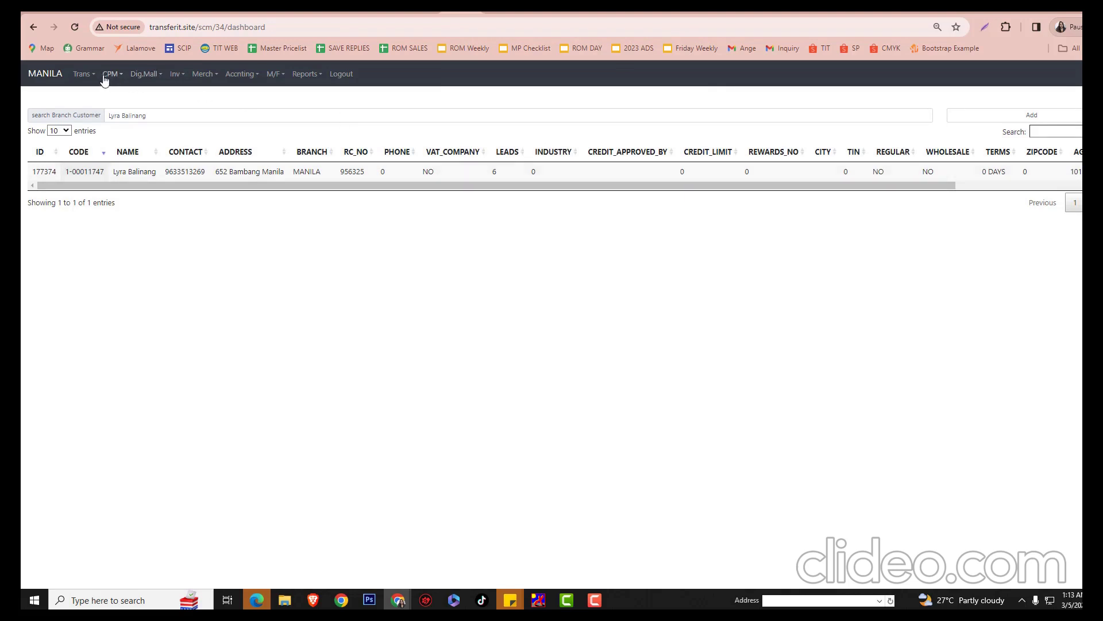
Go to Trans > Quotation and add a new quotation, QN-1-1028
{"action": "left_click", "coordinate": [84, 75]}
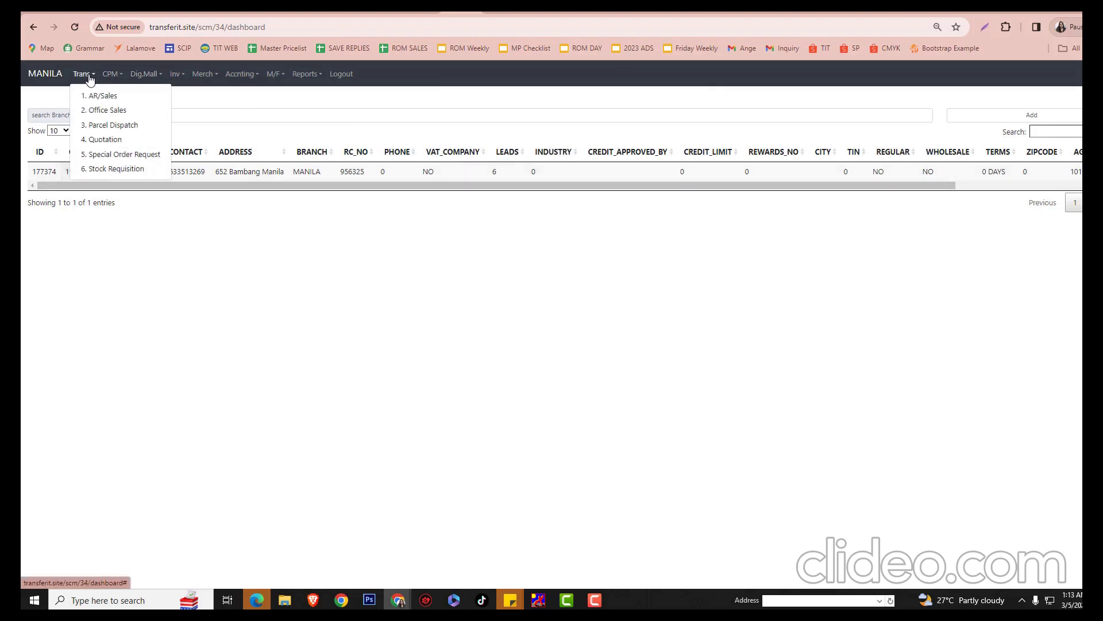
{"action": "left_click", "coordinate": [104, 144]}
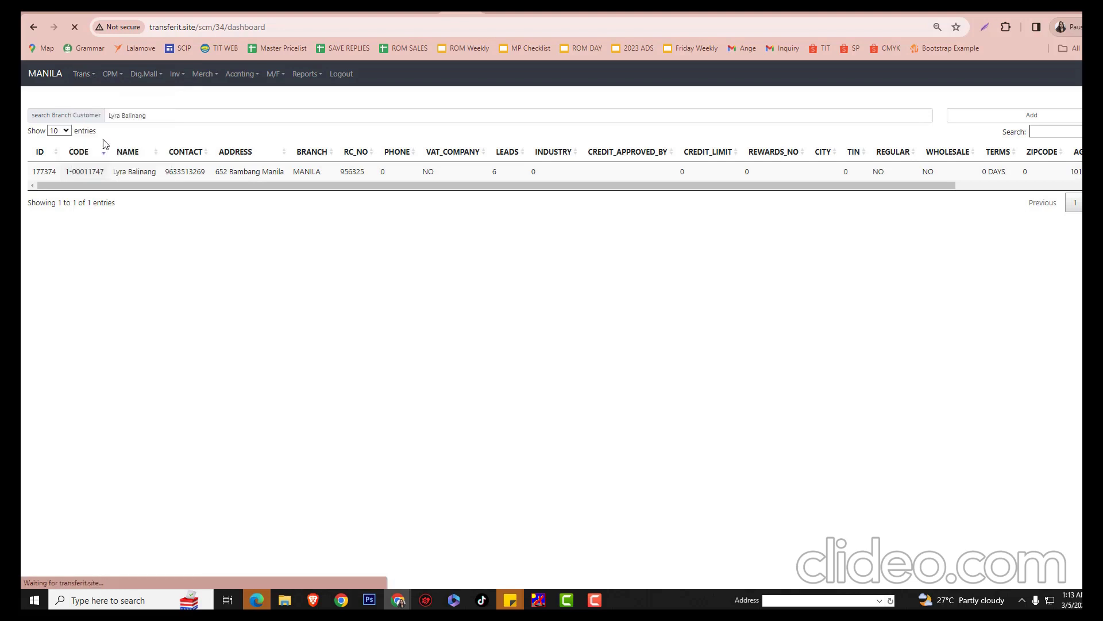
{"action": "left_click", "coordinate": [1062, 122]}
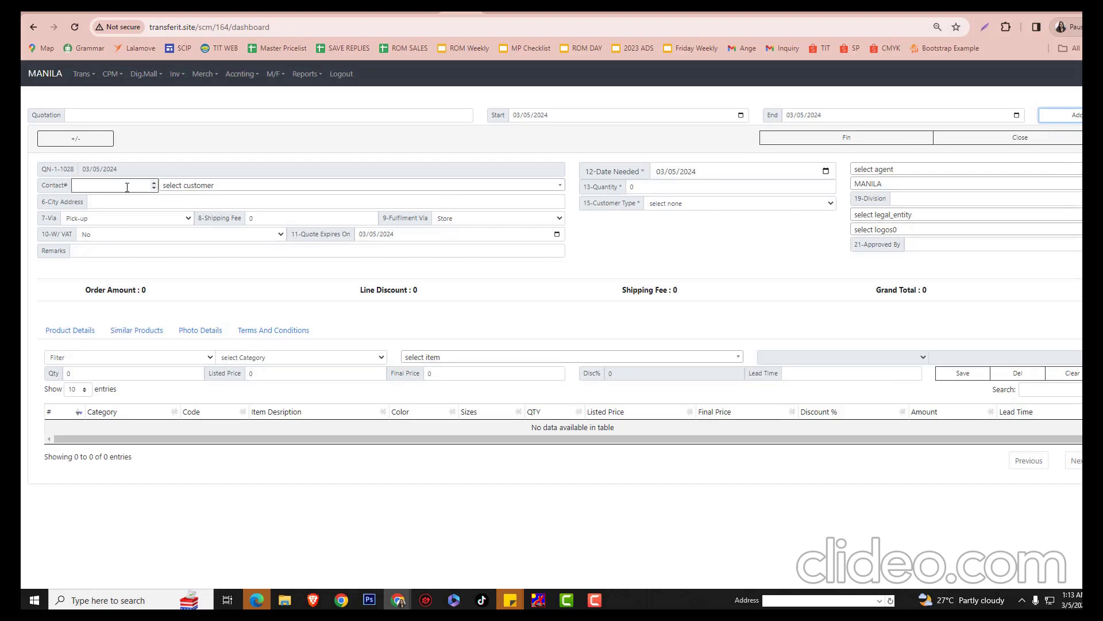
Select the new customer for the quotation, with Store Pick-up delivery and Store fulfilment
{"action": "left_click", "coordinate": [182, 188]}
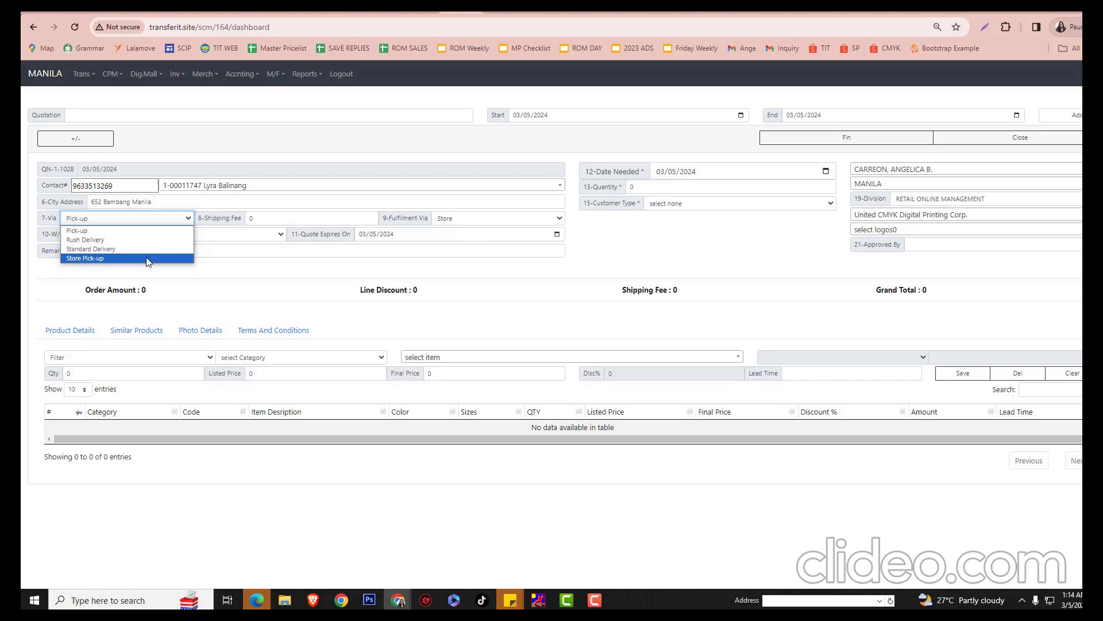
{"action": "left_click", "coordinate": [147, 260]}
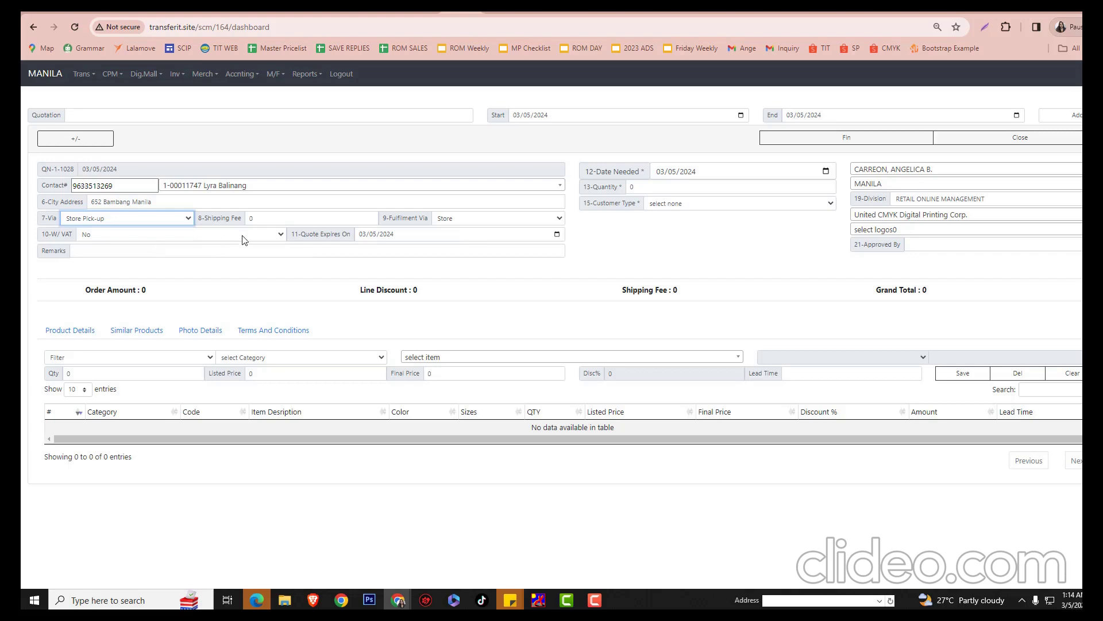
{"action": "left_click", "coordinate": [489, 219]}
{"action": "left_click", "coordinate": [570, 216]}
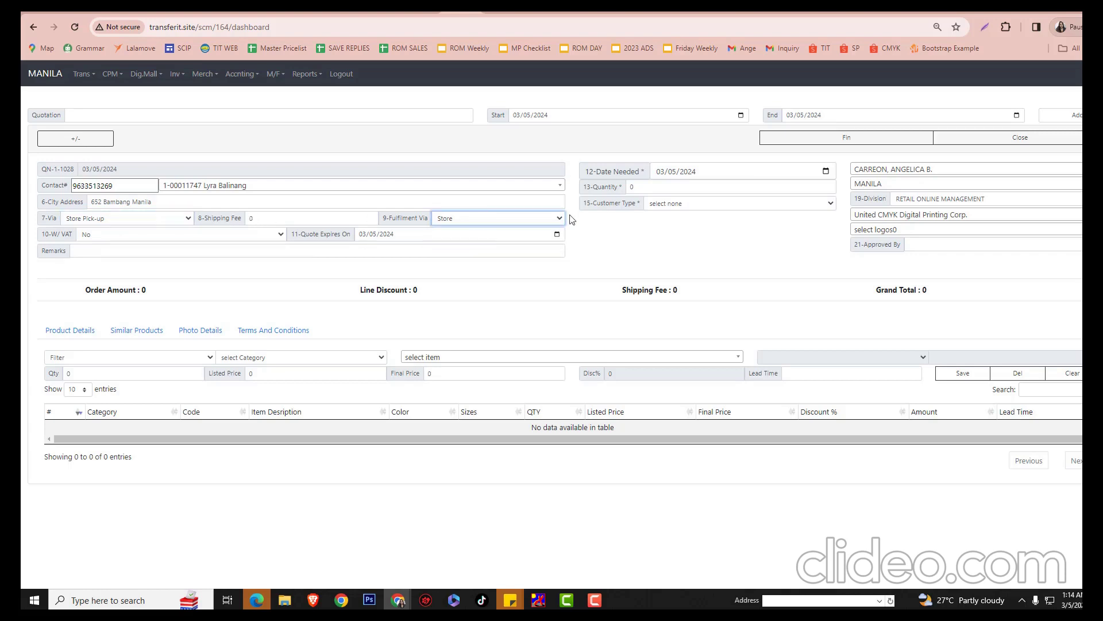
Keep the quotation without VAT and set it to expire on 03/07/2024
{"action": "left_click", "coordinate": [246, 232]}
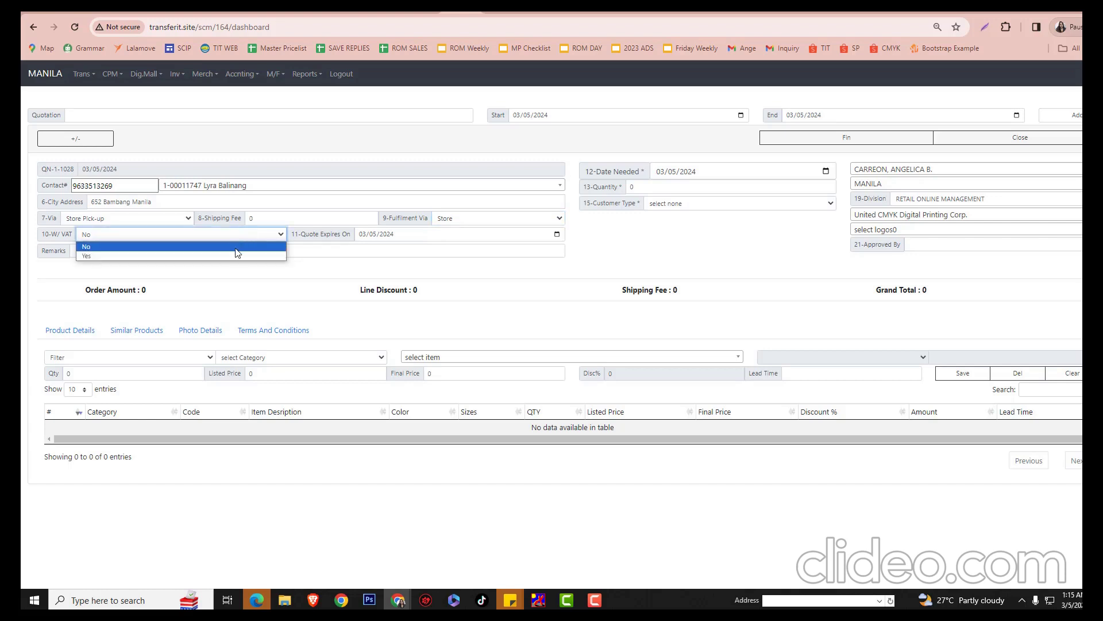
{"action": "left_click", "coordinate": [238, 253]}
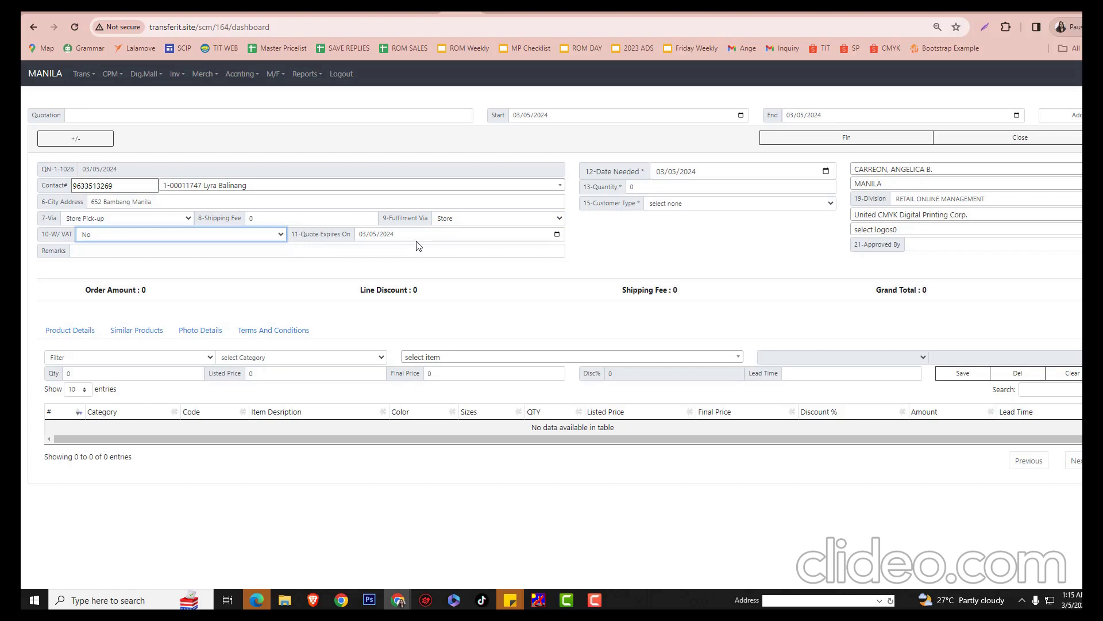
{"action": "left_click", "coordinate": [557, 235]}
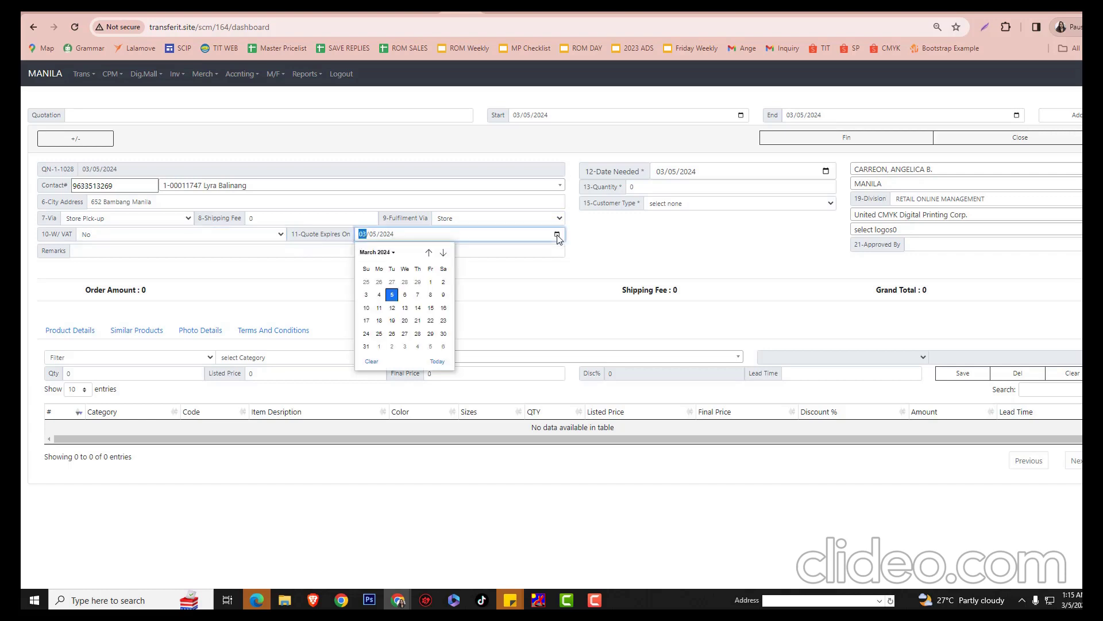
{"action": "left_click", "coordinate": [418, 296]}
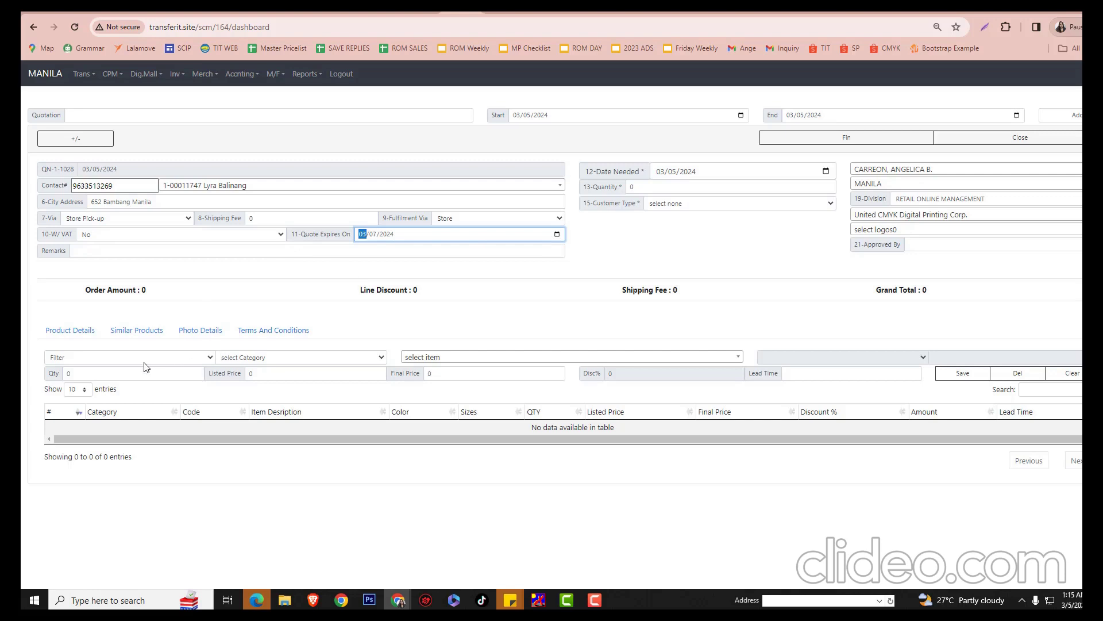
{"action": "left_click", "coordinate": [432, 358]}
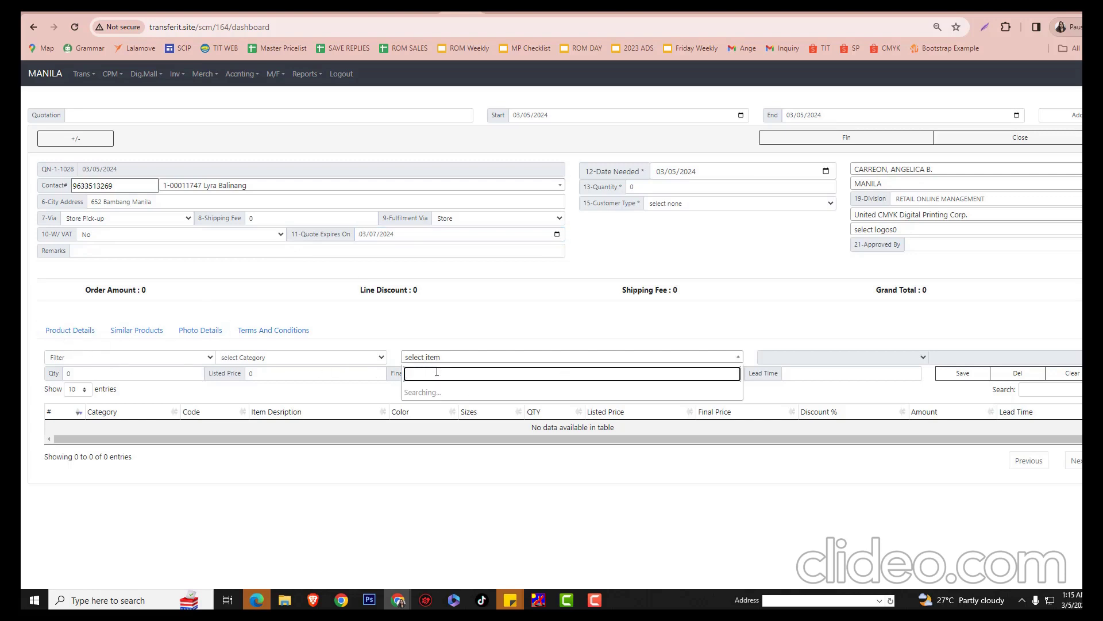
Add TIT PC CVC R/N ADULT WHITE S, quantity 10, listed price 280, final price 200
{"action": "type", "text": "pc"}
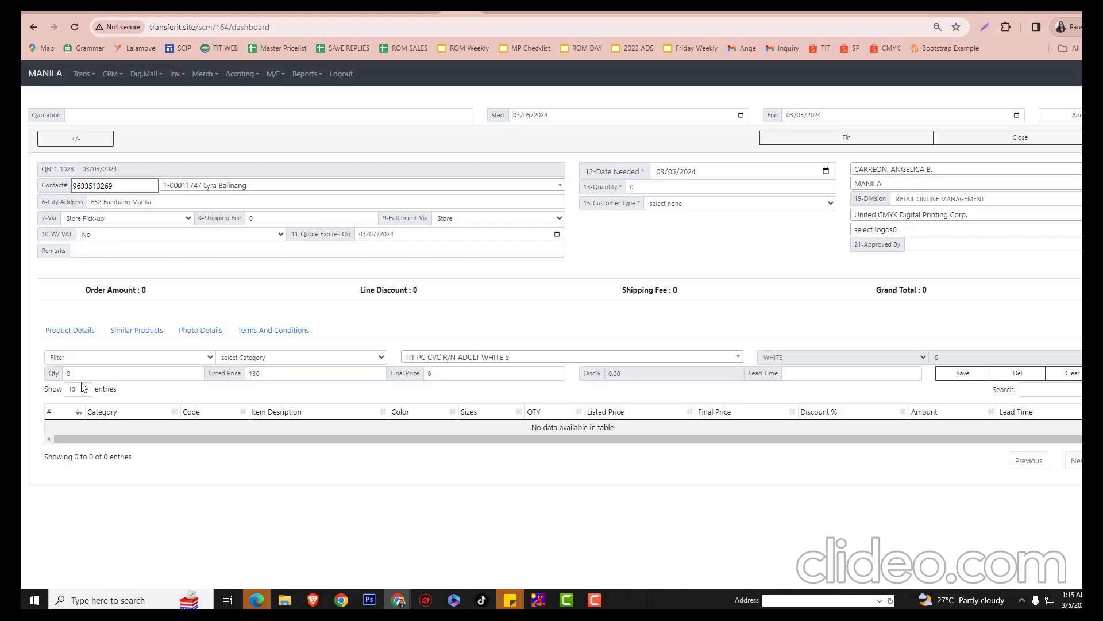
{"action": "double_click", "coordinate": [69, 375]}
{"action": "type", "text": "10"}
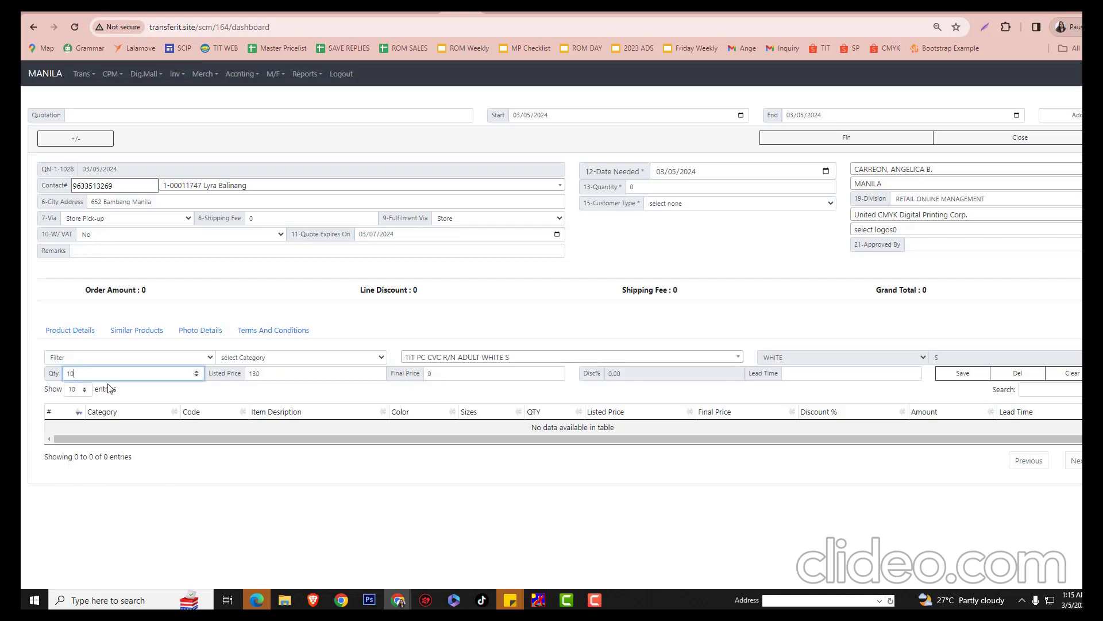
{"action": "double_click", "coordinate": [259, 375]}
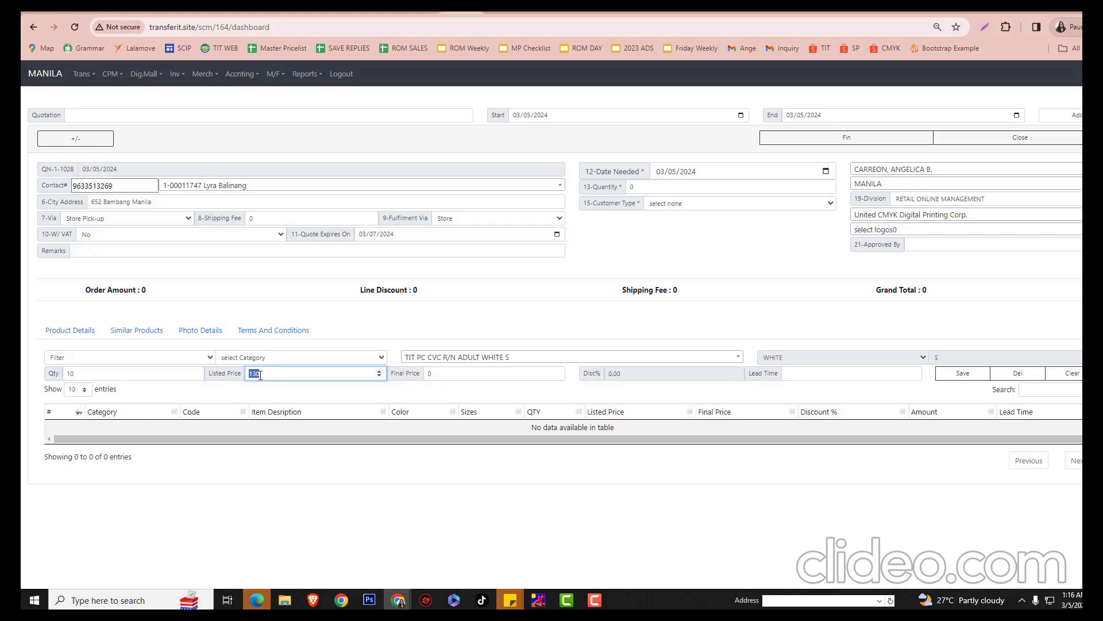
{"action": "type", "text": "280"}
{"action": "key", "text": "Tab"}
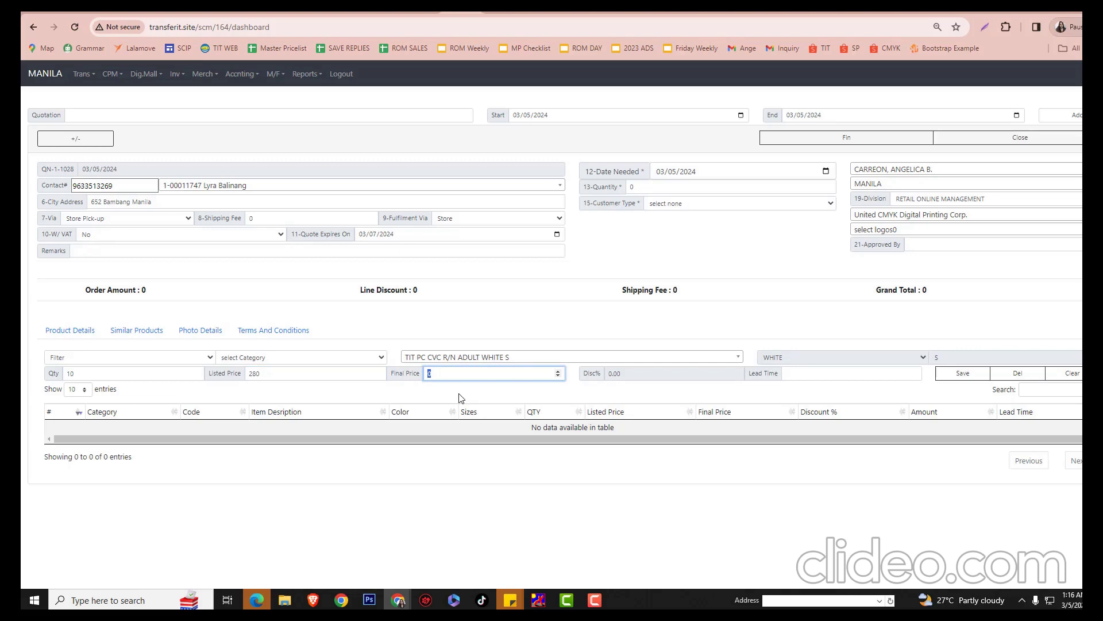
{"action": "type", "text": "200"}
{"action": "left_click", "coordinate": [631, 381]}
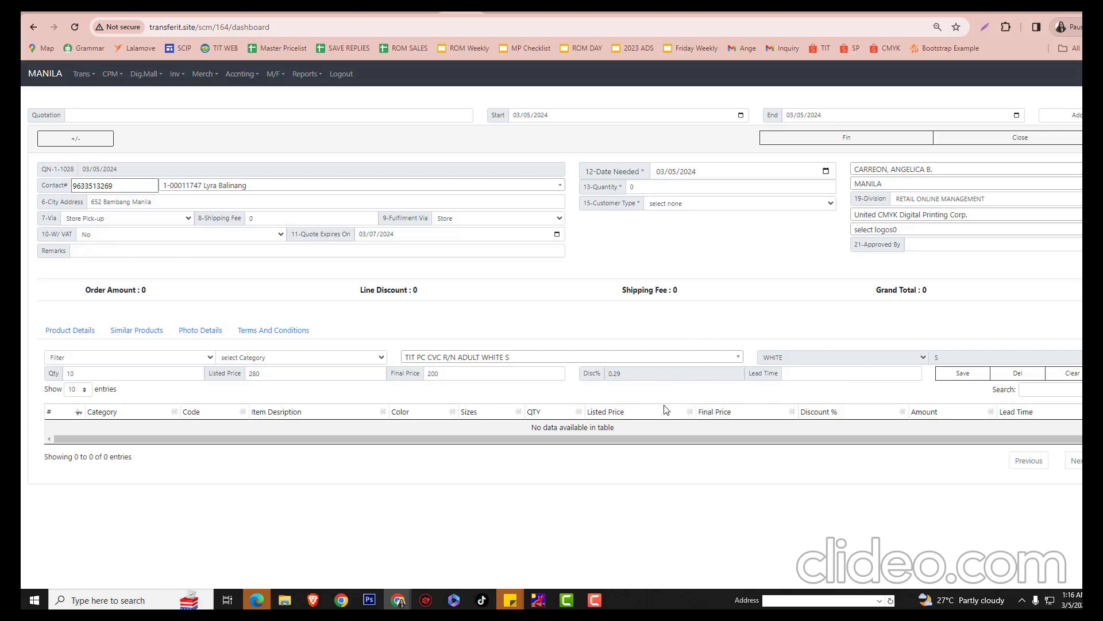
Set lead time 1 and save the T-shirt line, confirming the save
{"action": "left_click", "coordinate": [802, 376]}
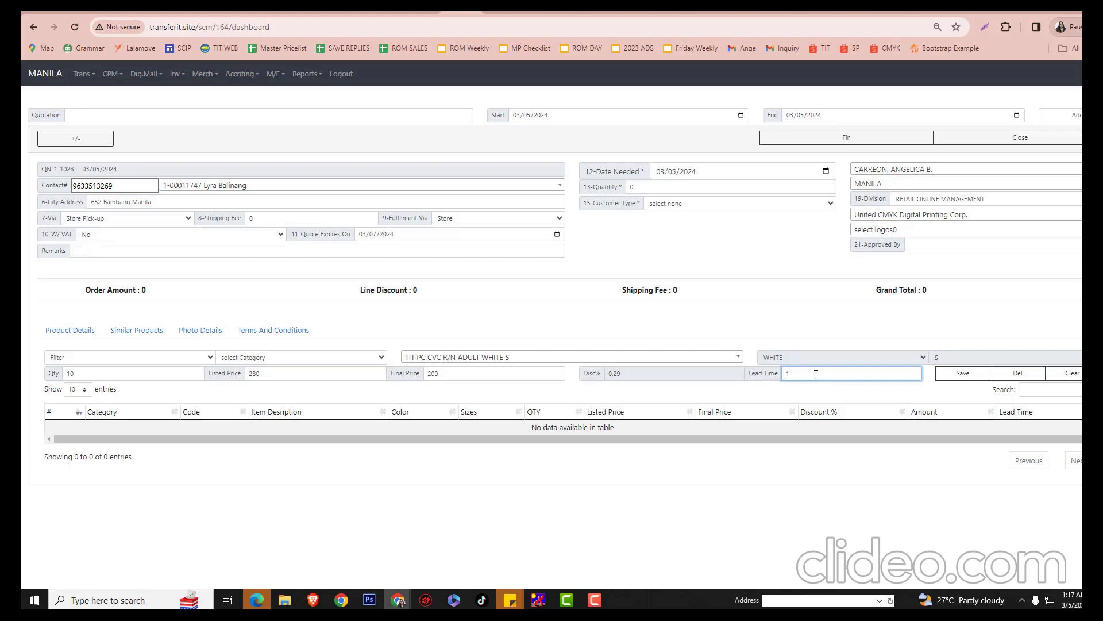
{"action": "left_click", "coordinate": [957, 376]}
{"action": "left_click", "coordinate": [620, 108]}
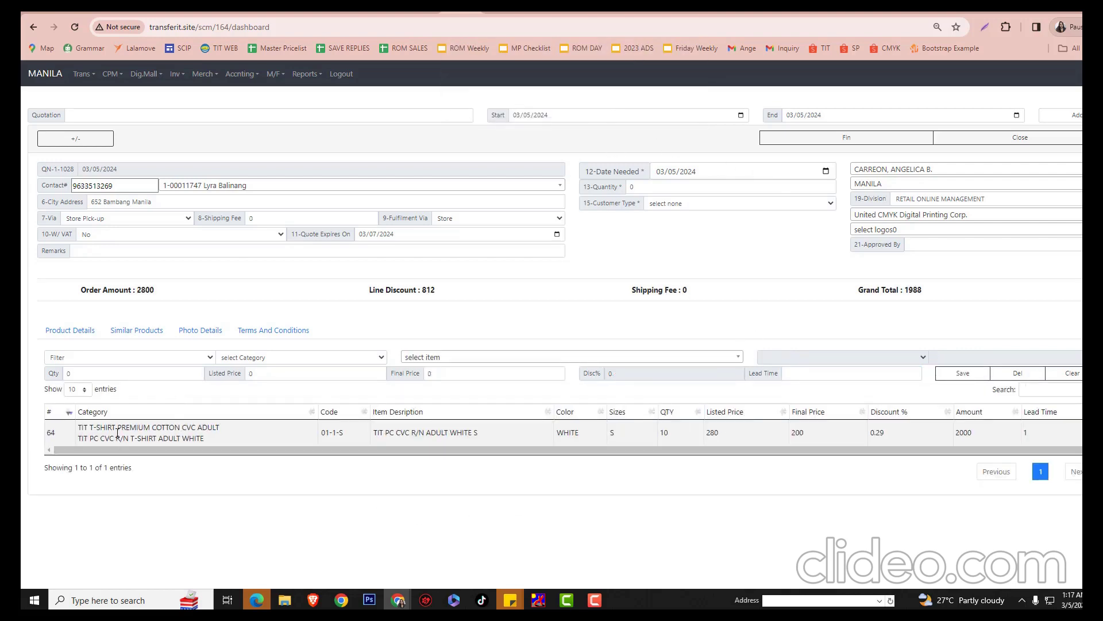
{"action": "left_click", "coordinate": [150, 330]}
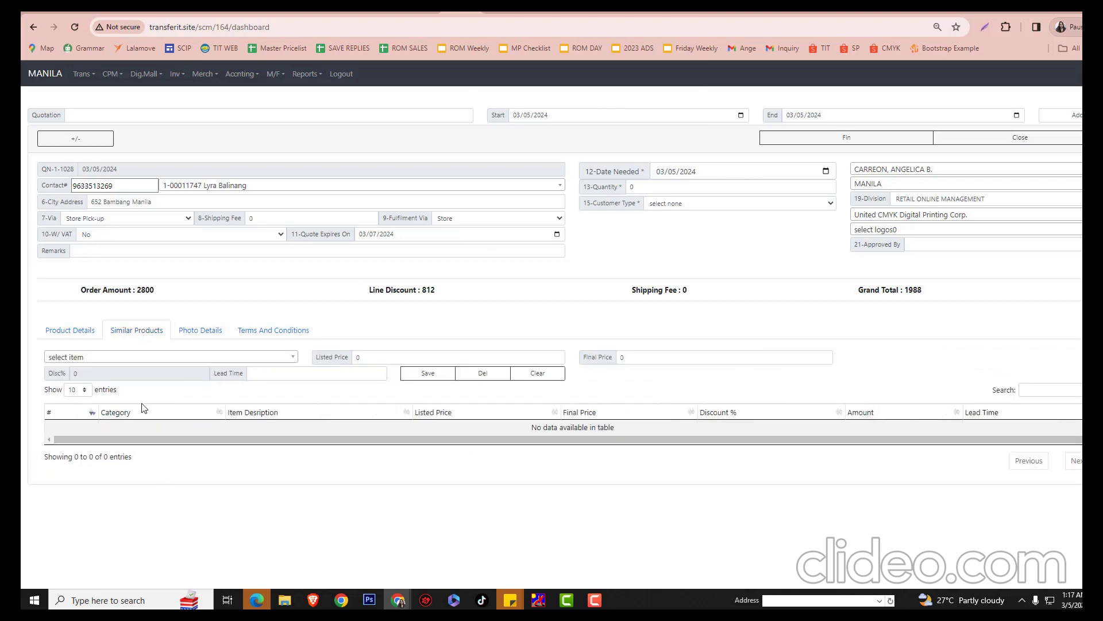
{"action": "left_click", "coordinate": [198, 357]}
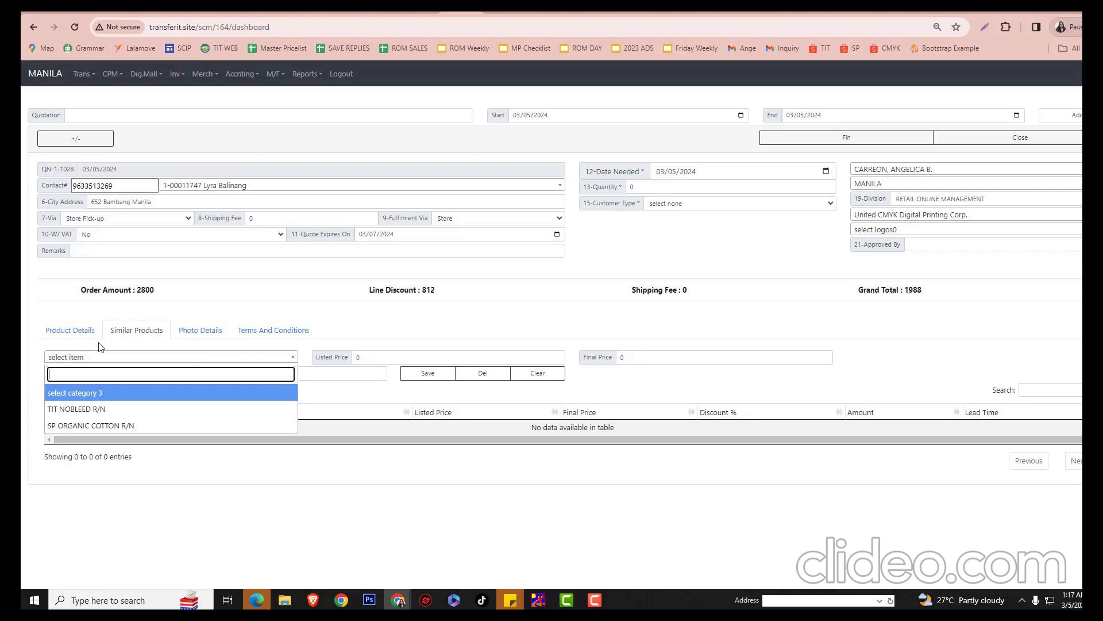
Add similar product SP ORGANIC COTTON R/N: listed price 250, final price 180, lead time 1
{"action": "left_click", "coordinate": [95, 426]}
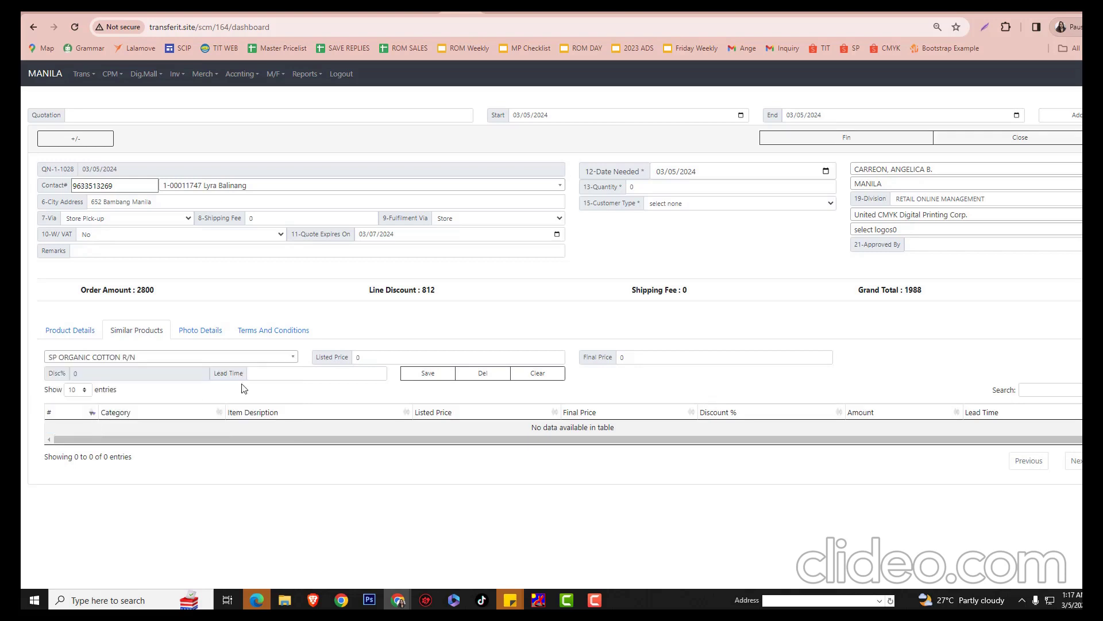
{"action": "double_click", "coordinate": [372, 362]}
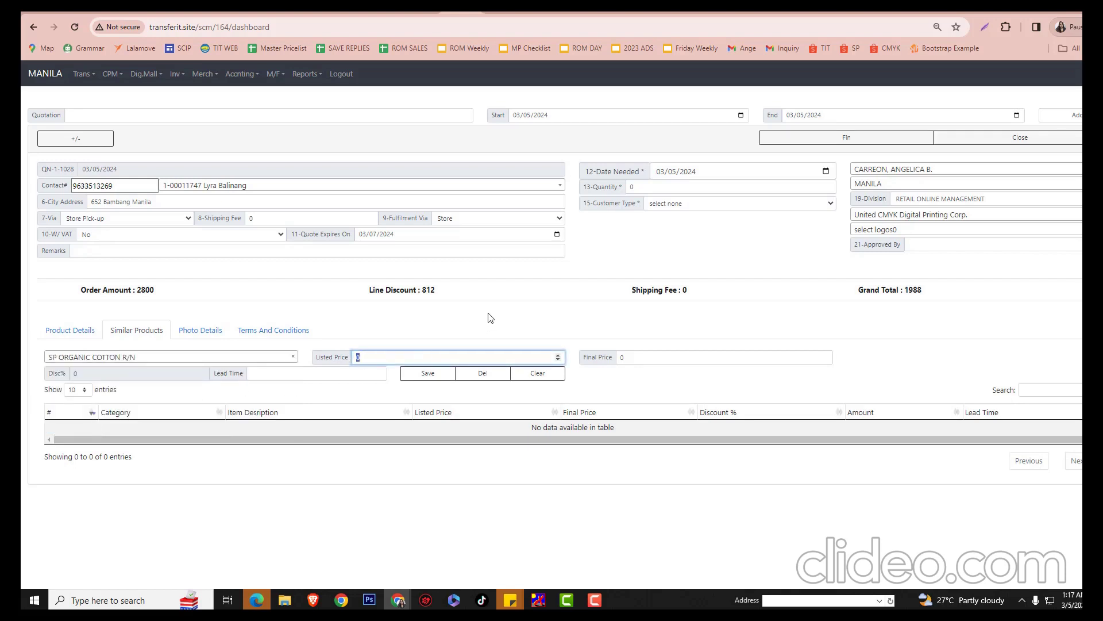
{"action": "type", "text": "250"}
{"action": "double_click", "coordinate": [621, 361]}
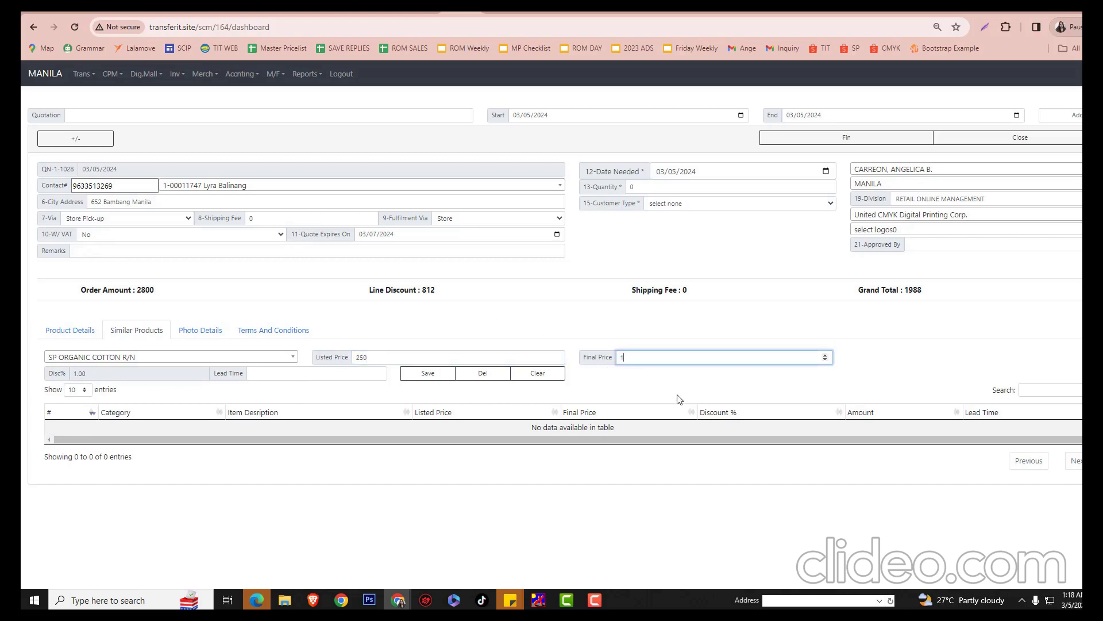
{"action": "left_click", "coordinate": [259, 393]}
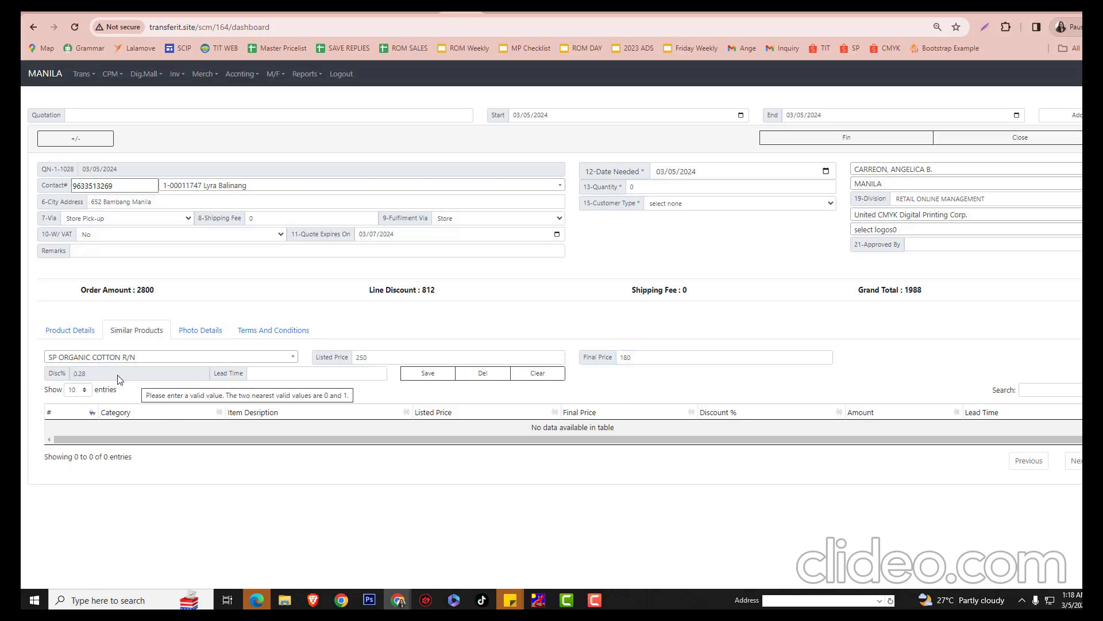
{"action": "left_click", "coordinate": [262, 373]}
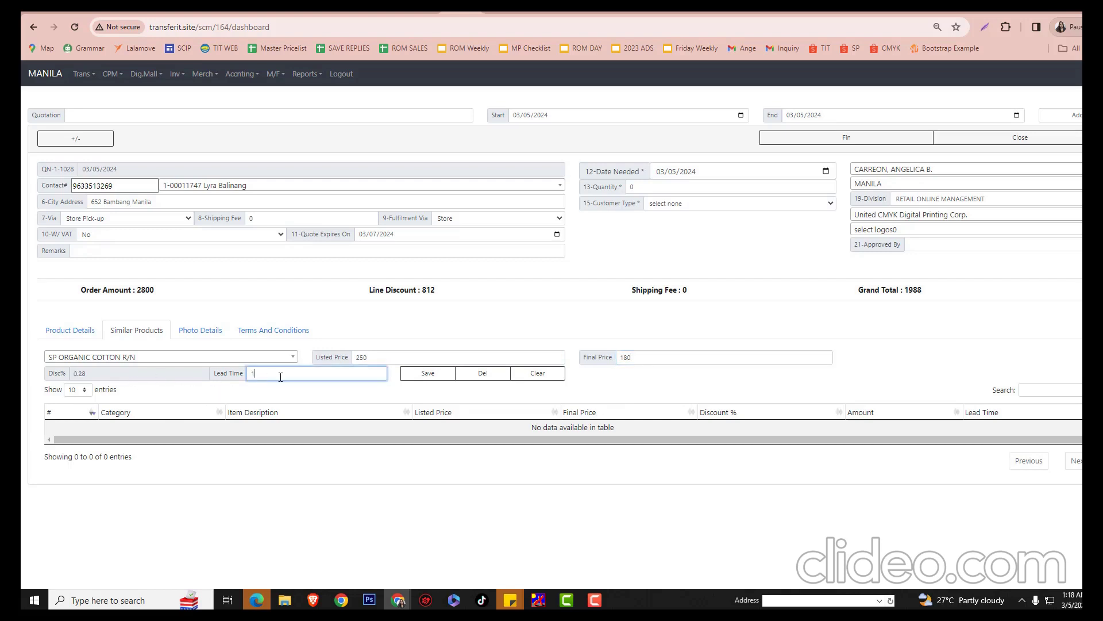
{"action": "type", "text": "1"}
{"action": "left_click", "coordinate": [428, 373]}
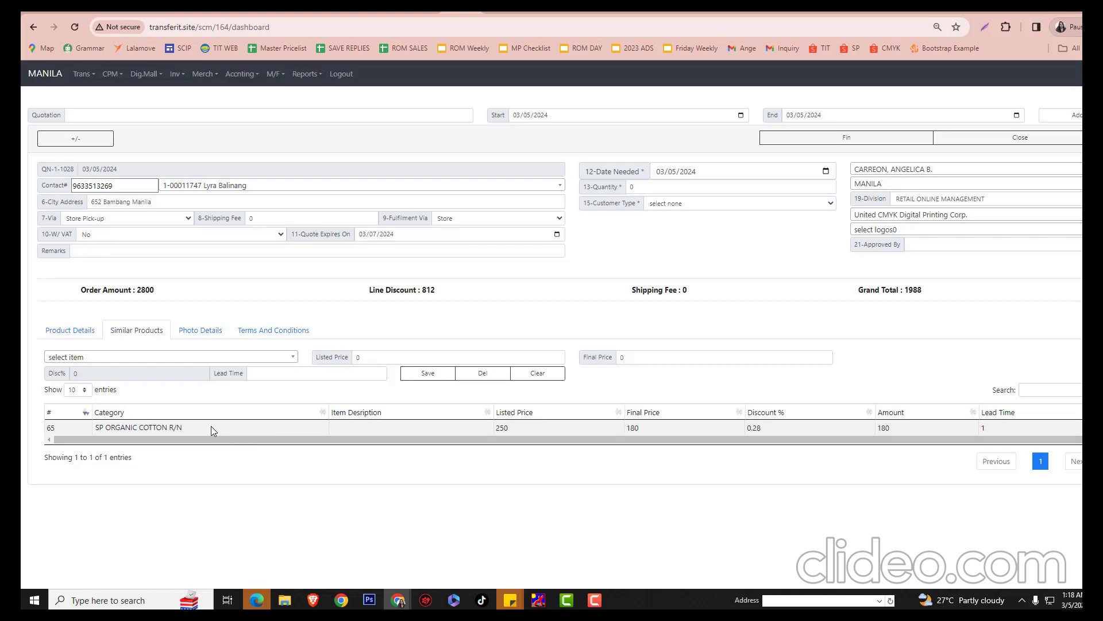
{"action": "left_click", "coordinate": [176, 358]}
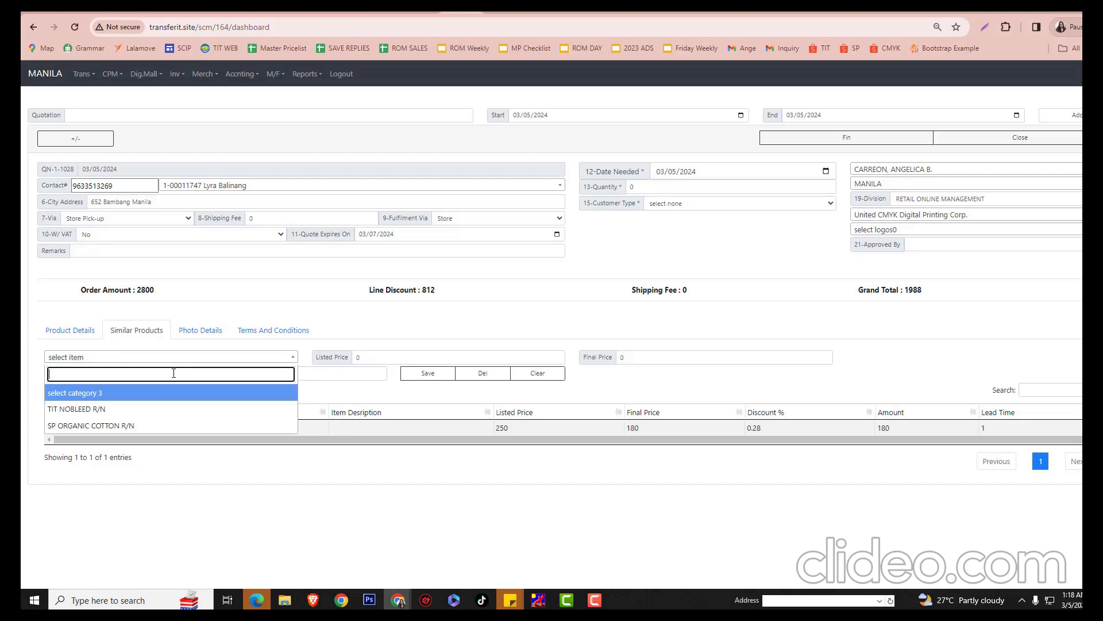
{"action": "left_click", "coordinate": [327, 397]}
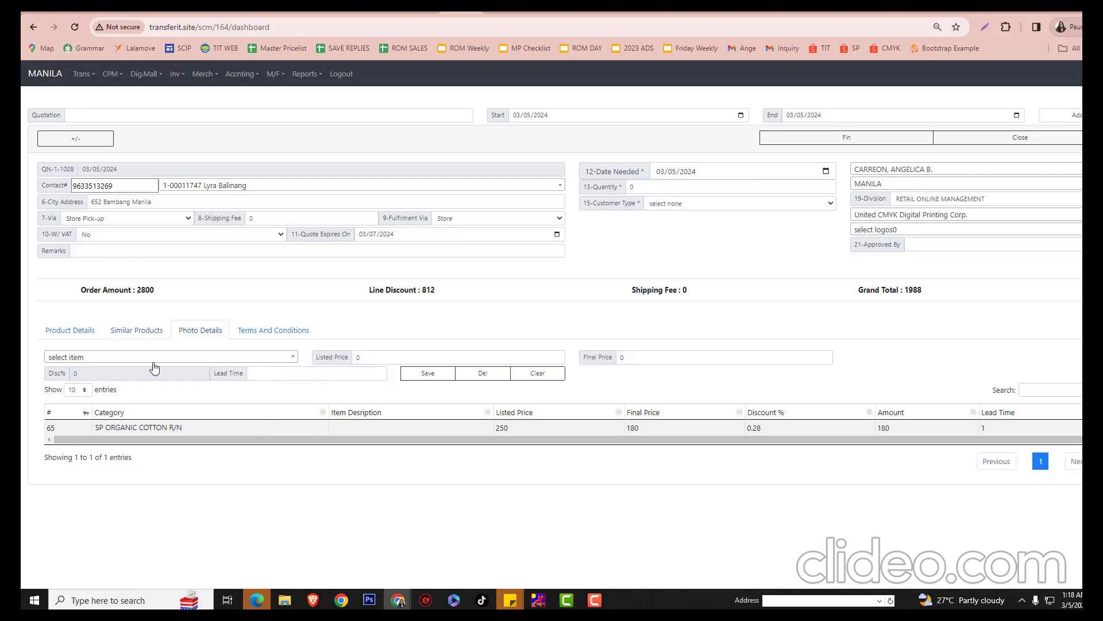
Upload the T-shirt photo from the Downloads folder in the photo details section
{"action": "left_click", "coordinate": [183, 338]}
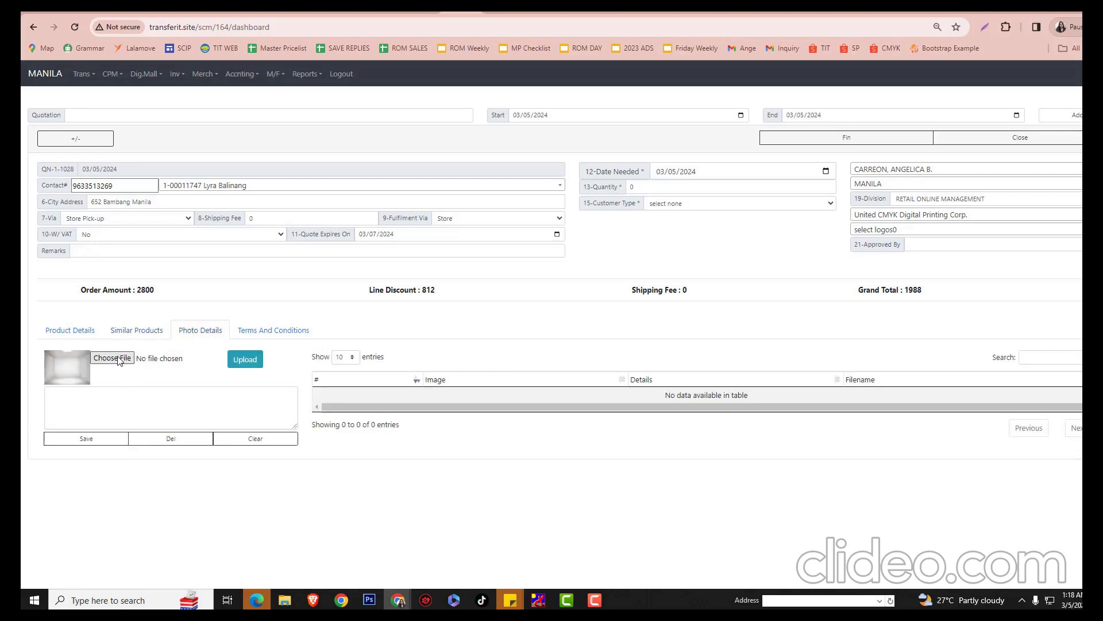
{"action": "left_click", "coordinate": [118, 360]}
{"action": "left_click", "coordinate": [158, 160]}
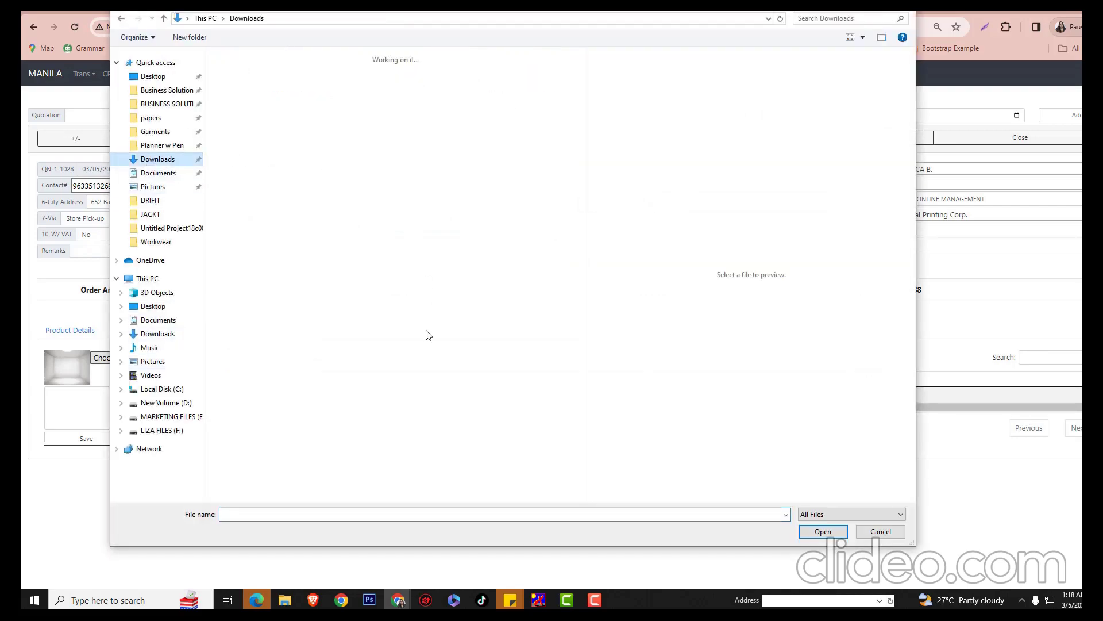
{"action": "scroll", "coordinate": [424, 344], "scroll_direction": "down", "scroll_amount": 5}
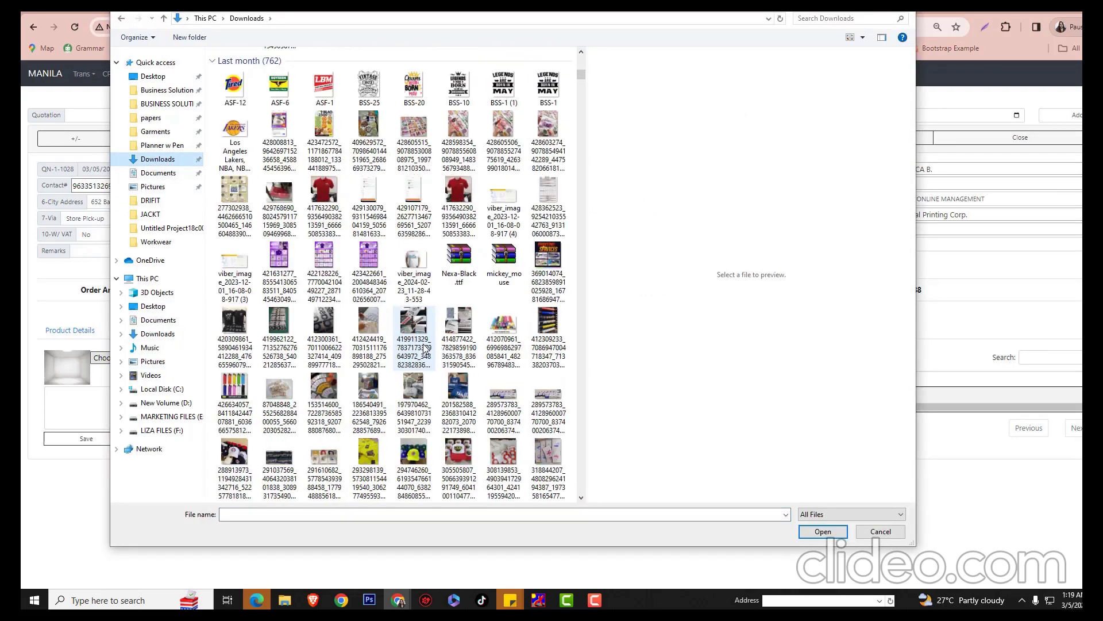
{"action": "double_click", "coordinate": [413, 287]}
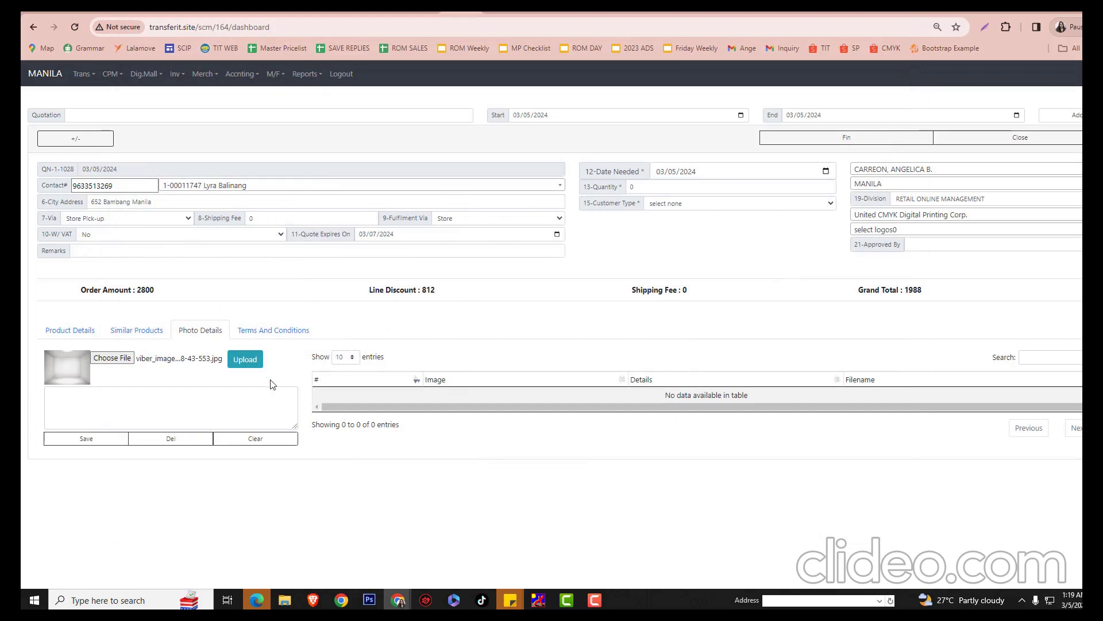
{"action": "left_click", "coordinate": [253, 362]}
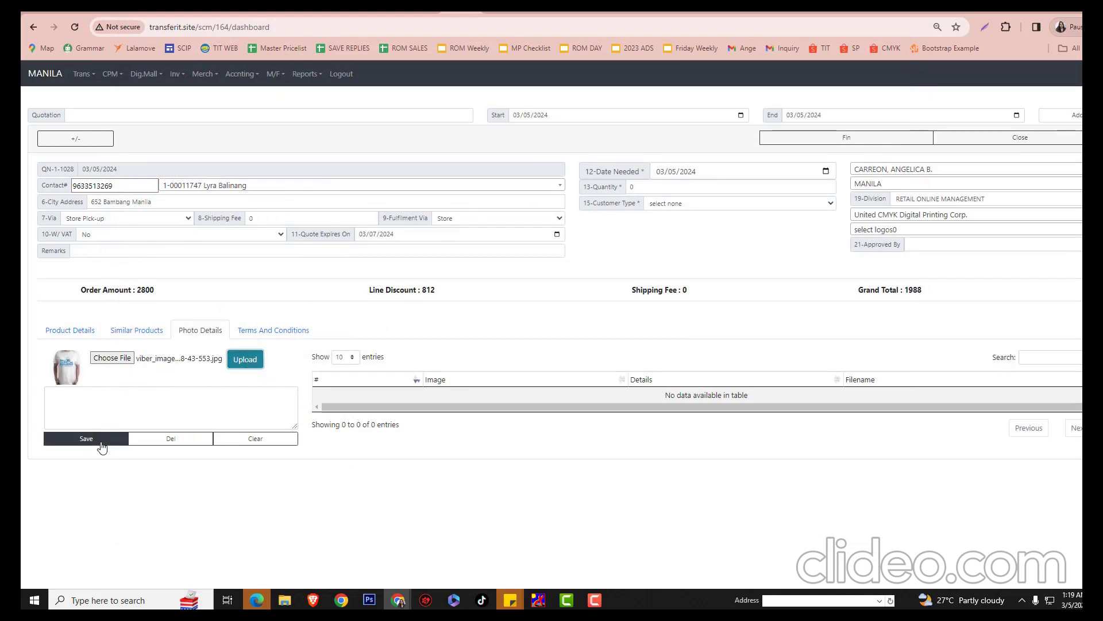
Caption the photo 'A4 size dtf printing' and save it, confirming the save
{"action": "left_click", "coordinate": [82, 401]}
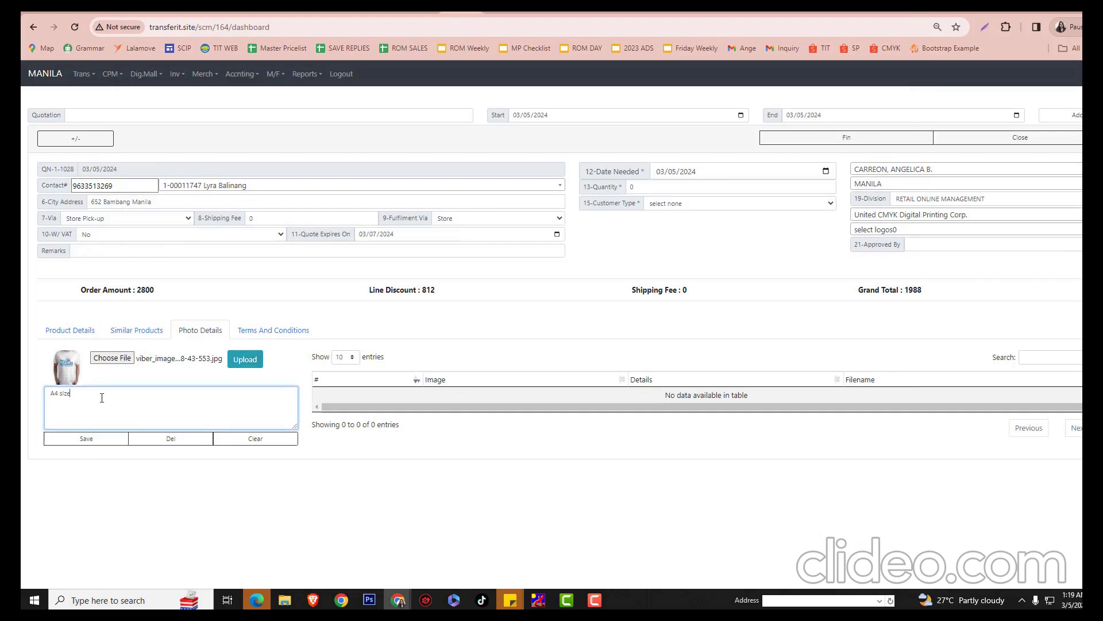
{"action": "type", "text": "A4 size dtf printing"}
{"action": "left_click", "coordinate": [92, 440]}
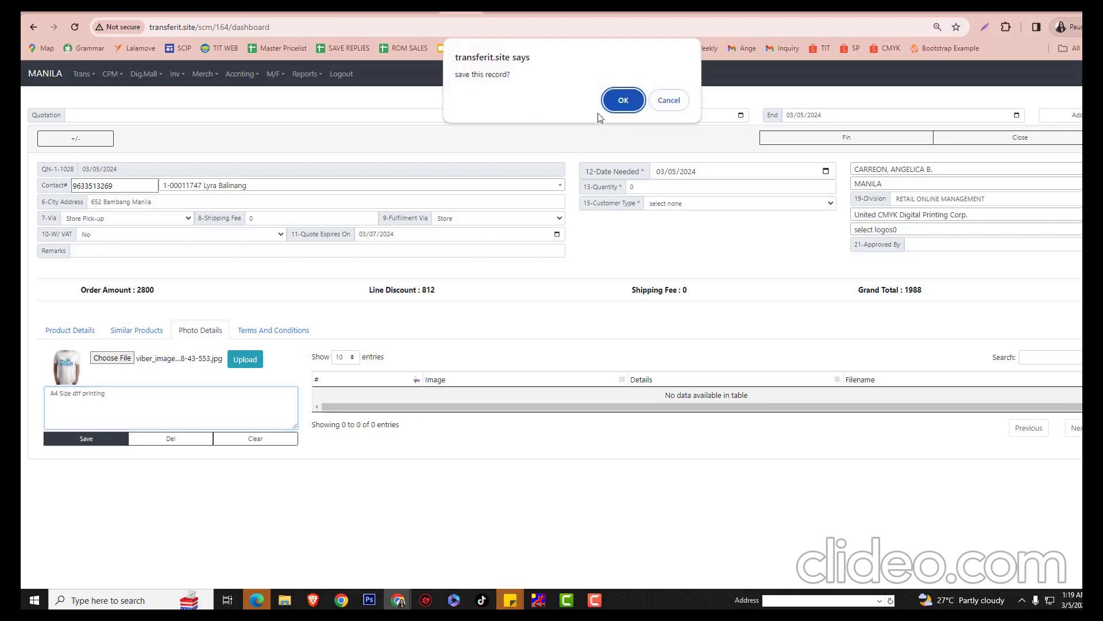
{"action": "left_click", "coordinate": [623, 101]}
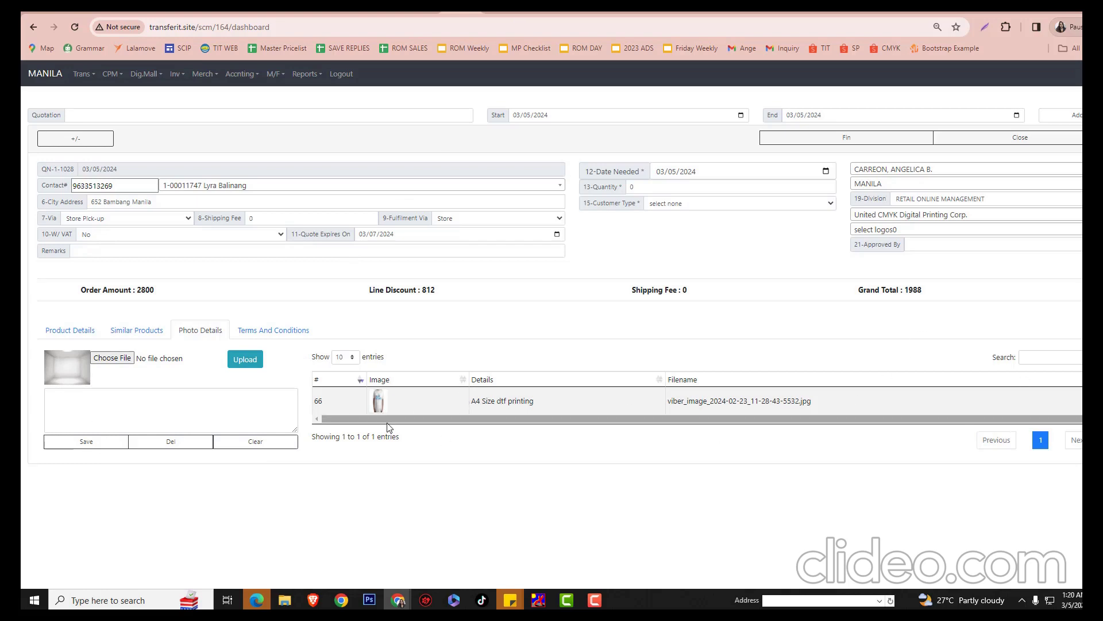
Enable terms 5 SUBLI / DIGITAL PRINT and 9 PRINTING & GARMENTS AVAILABILITY
{"action": "left_click", "coordinate": [274, 337]}
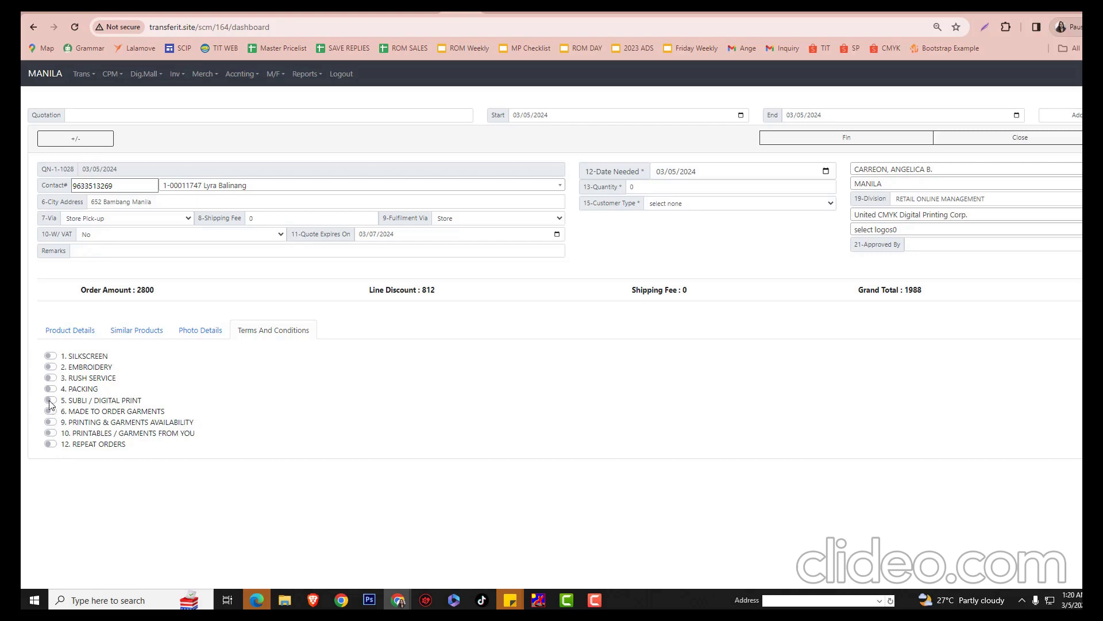
{"action": "left_click", "coordinate": [50, 400]}
{"action": "left_click", "coordinate": [51, 422]}
Set the logo to TIT and attempt to finalize the quotation
{"action": "left_click", "coordinate": [920, 231]}
{"action": "left_click", "coordinate": [876, 280]}
{"action": "left_click", "coordinate": [861, 144]}
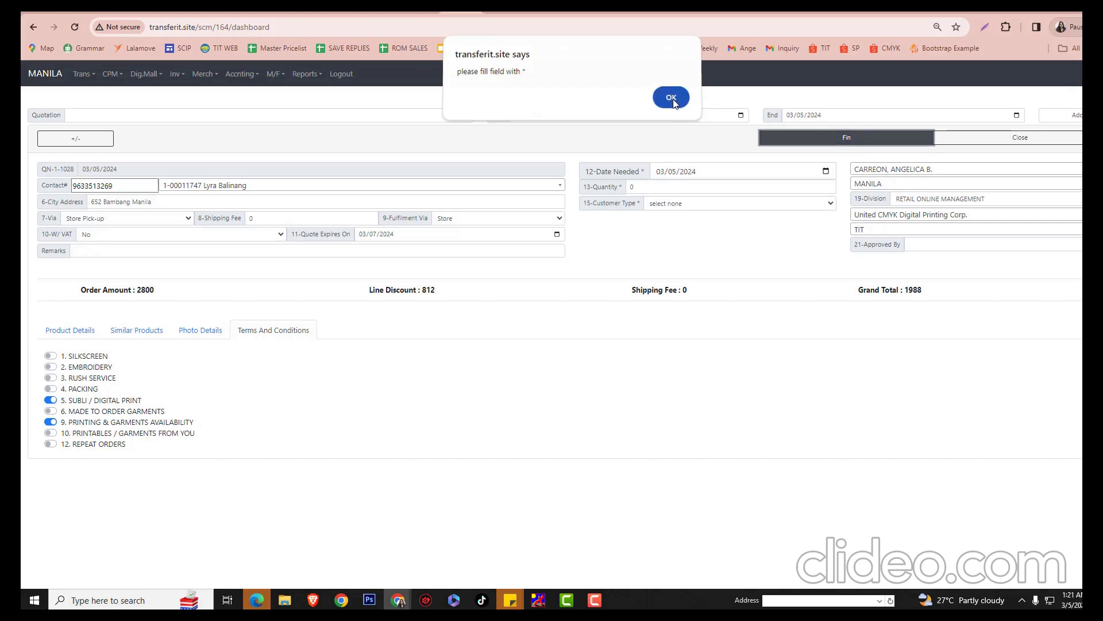
Dismiss the warning, then fill quantity 10 and customer type personal
{"action": "left_click", "coordinate": [672, 101]}
{"action": "double_click", "coordinate": [632, 187]}
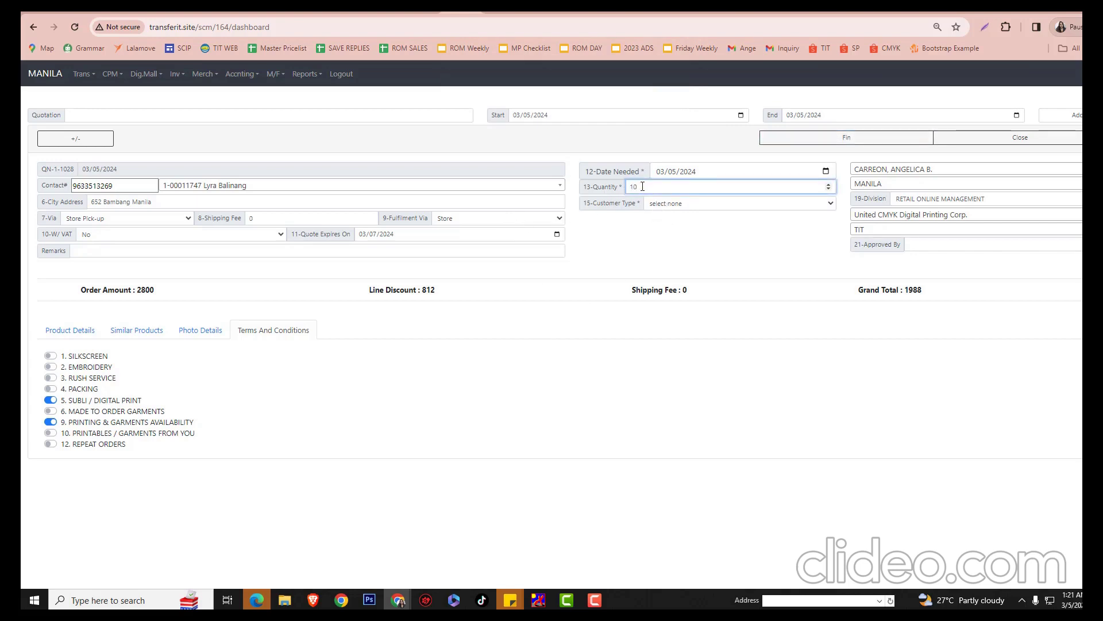
{"action": "left_click", "coordinate": [660, 204]}
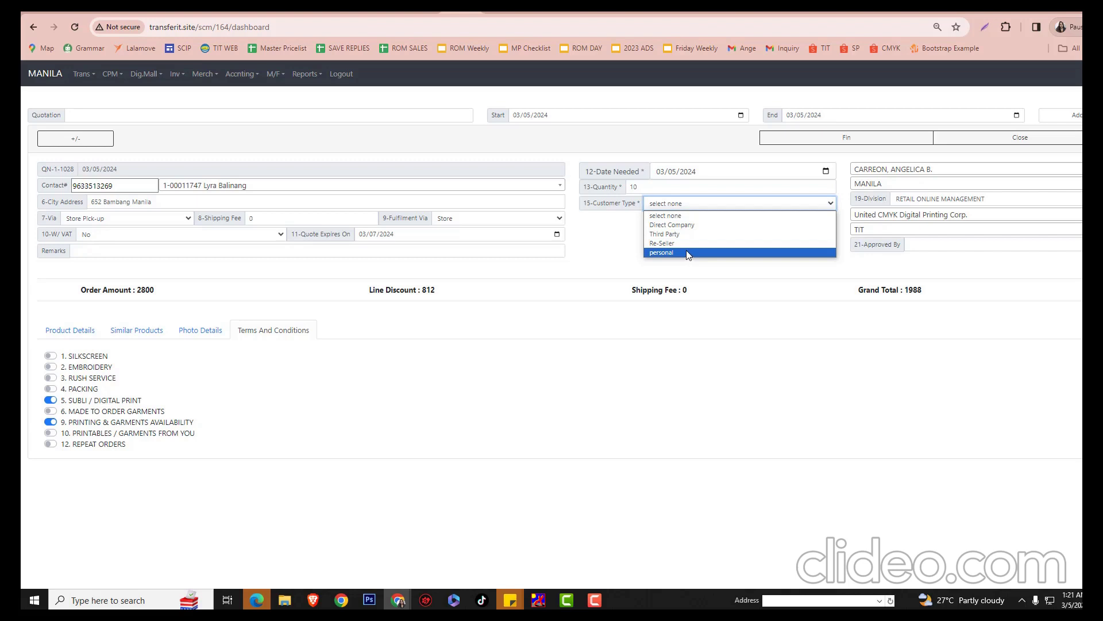
{"action": "left_click", "coordinate": [688, 254]}
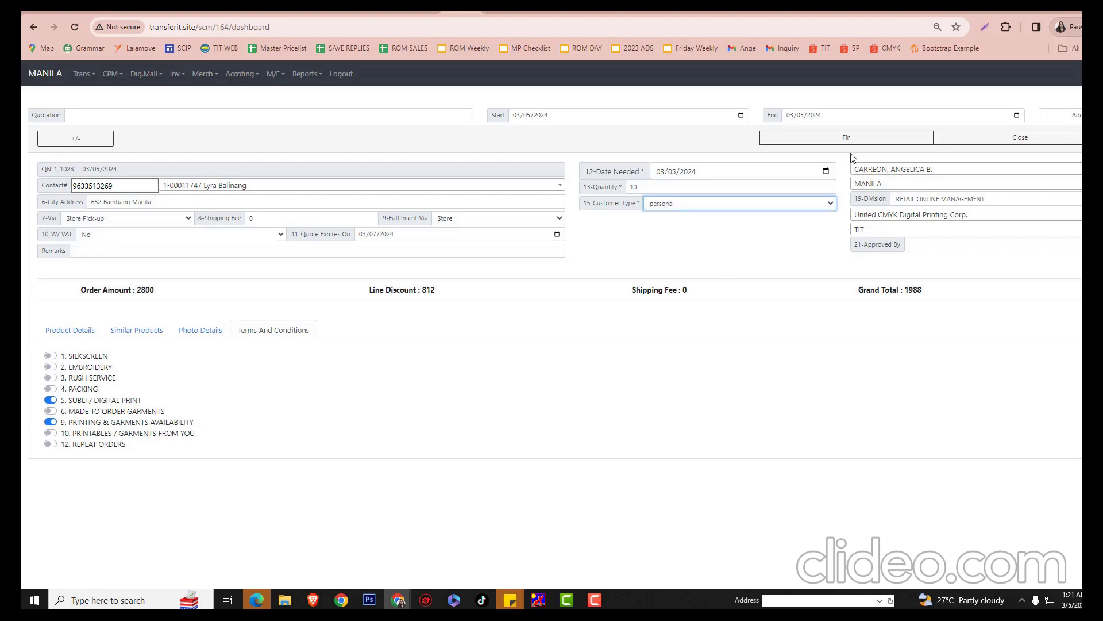
Finalize quotation QN-1-1028, then reopen it and approve it
{"action": "left_click", "coordinate": [836, 145]}
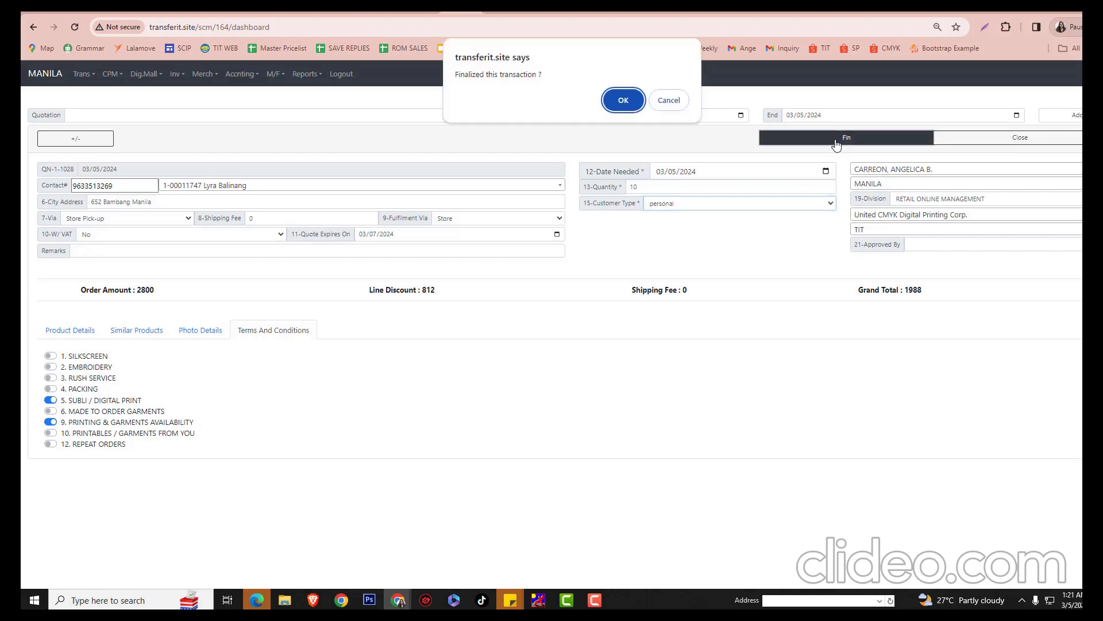
{"action": "left_click", "coordinate": [622, 99]}
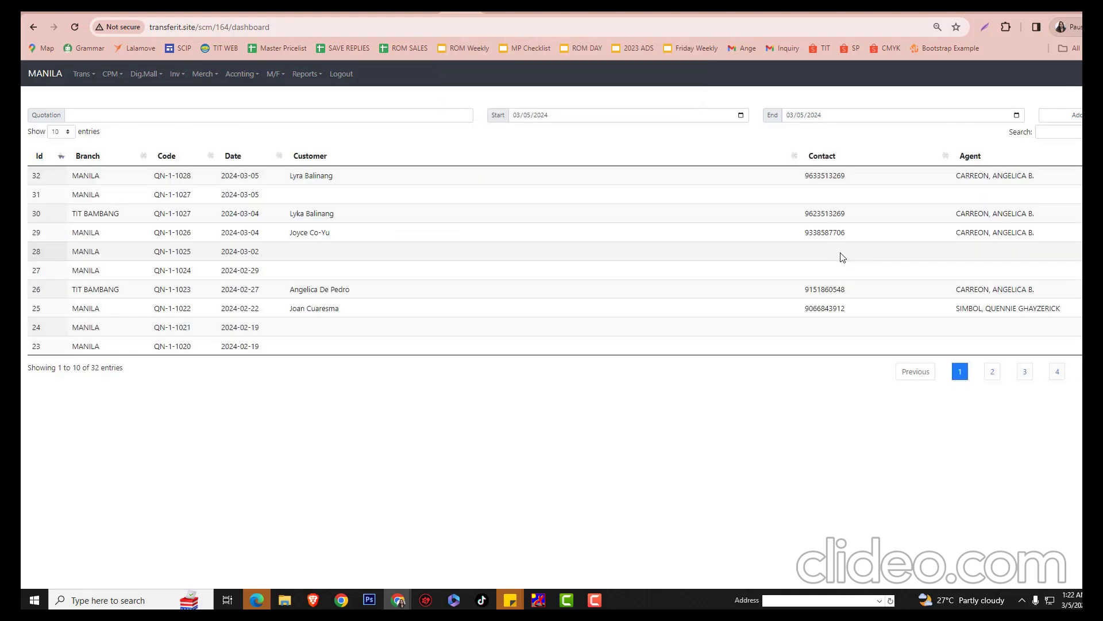
{"action": "left_click", "coordinate": [765, 179]}
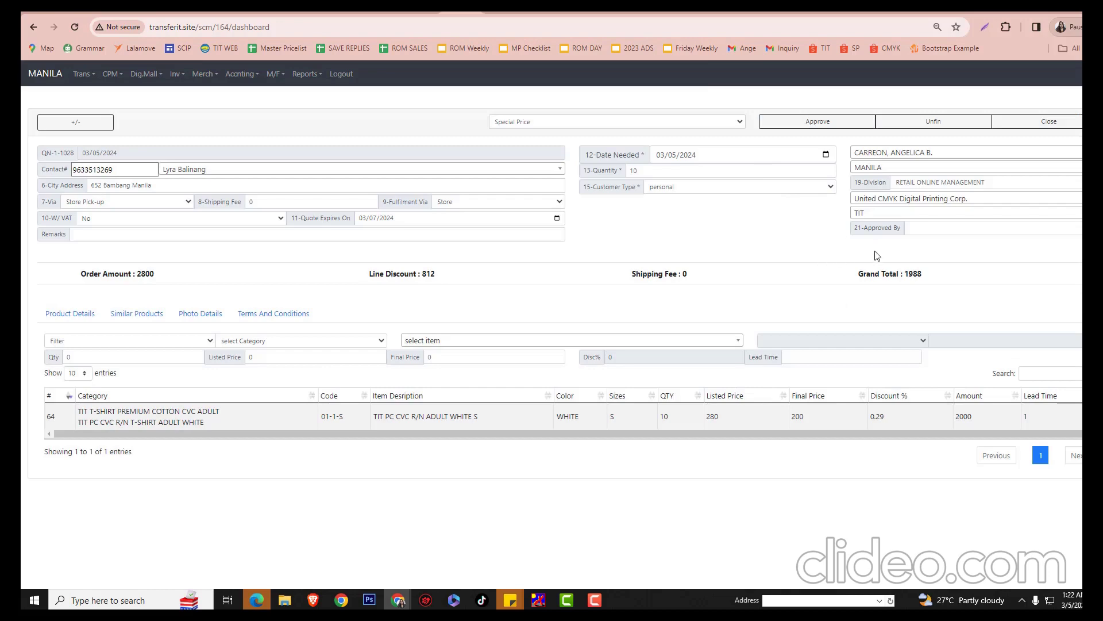
{"action": "left_click", "coordinate": [814, 130]}
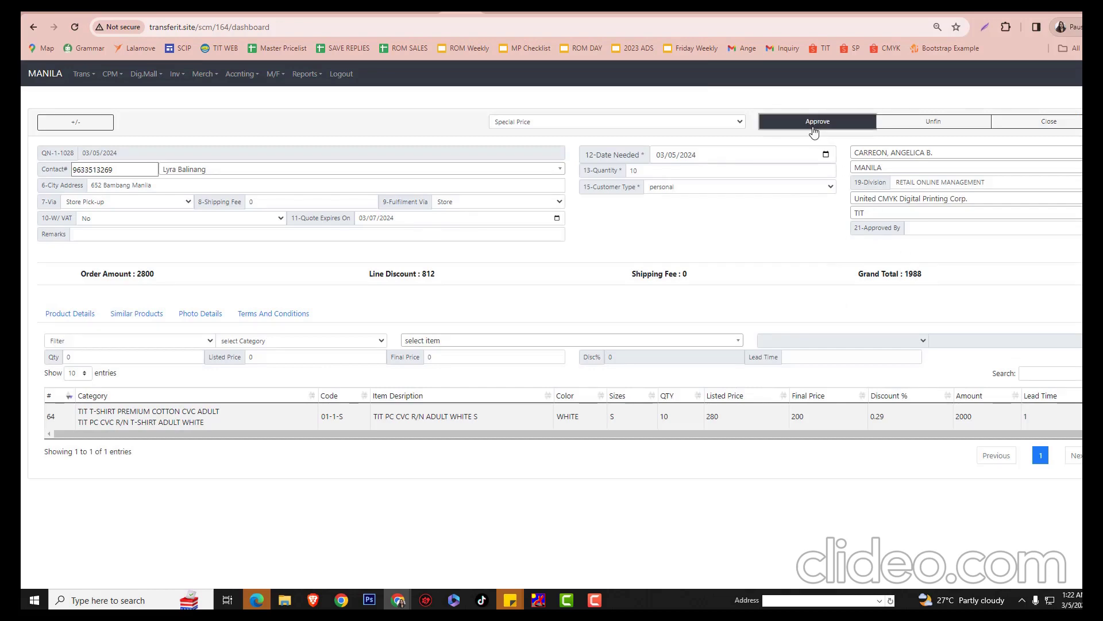
{"action": "left_click", "coordinate": [791, 181]}
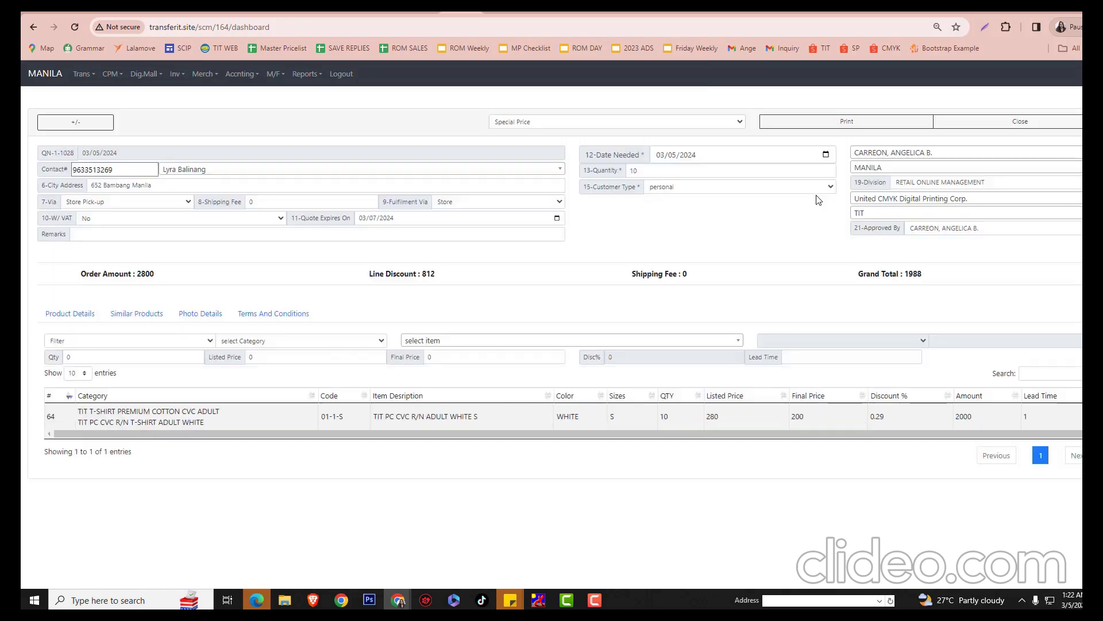
Open the printable version of quotation QN-1-1028 and look over the page
{"action": "left_click", "coordinate": [837, 127]}
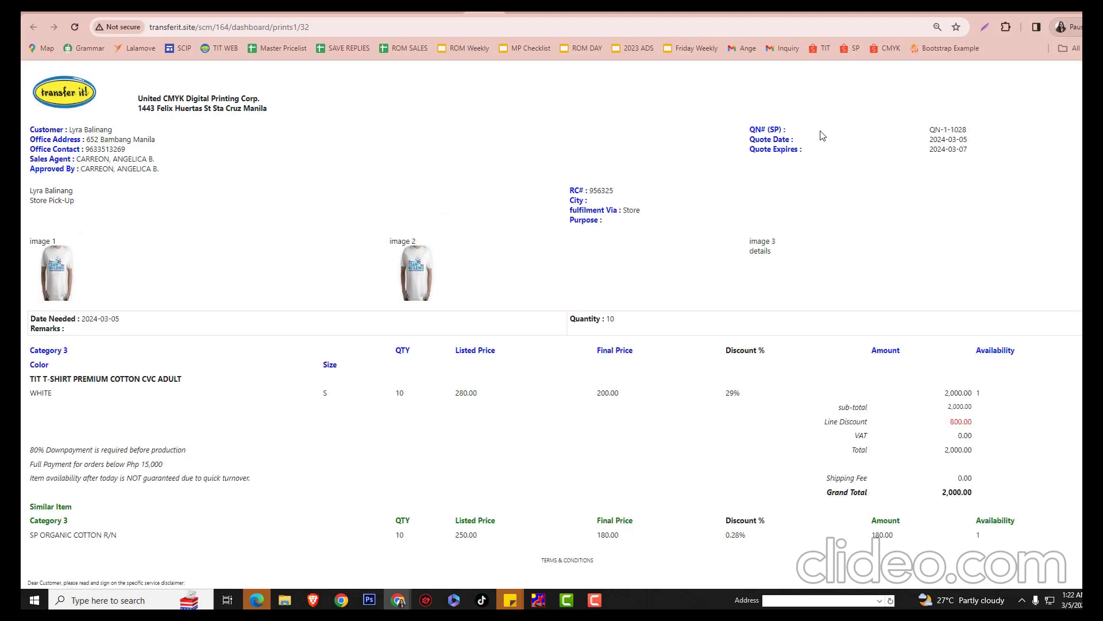
{"action": "scroll", "coordinate": [833, 316], "scroll_direction": "down", "scroll_amount": 3}
{"action": "scroll", "coordinate": [824, 309], "scroll_direction": "up", "scroll_amount": 3}
Review the two-sheet color print preview for the EPSON L120 Series printer
{"action": "key", "text": "ctrl+p"}
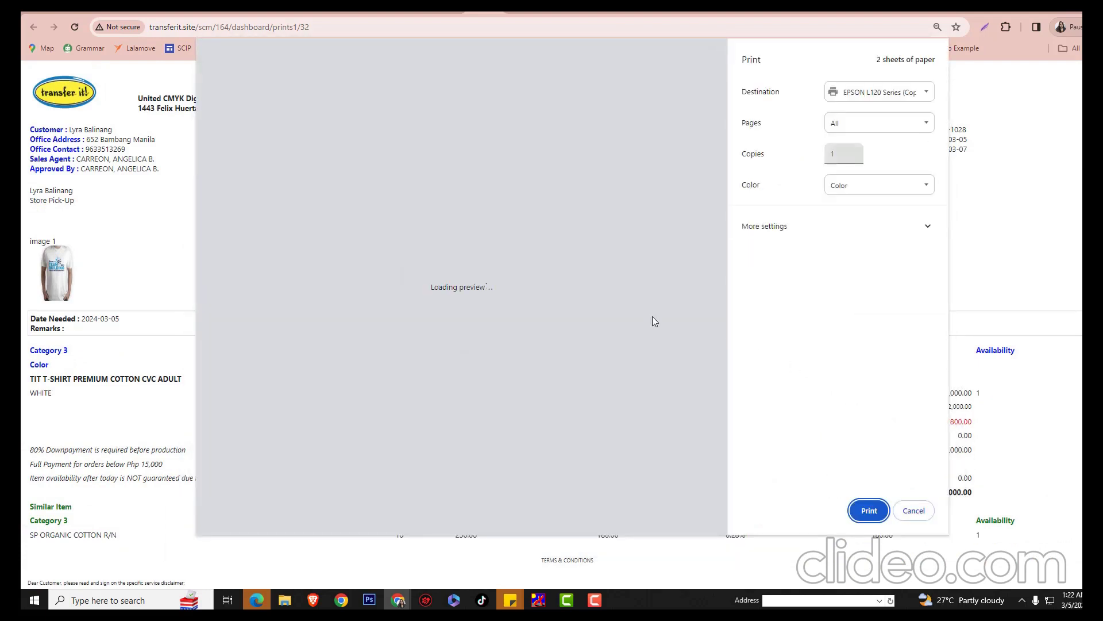
{"action": "scroll", "coordinate": [525, 266], "scroll_direction": "down", "scroll_amount": 1}
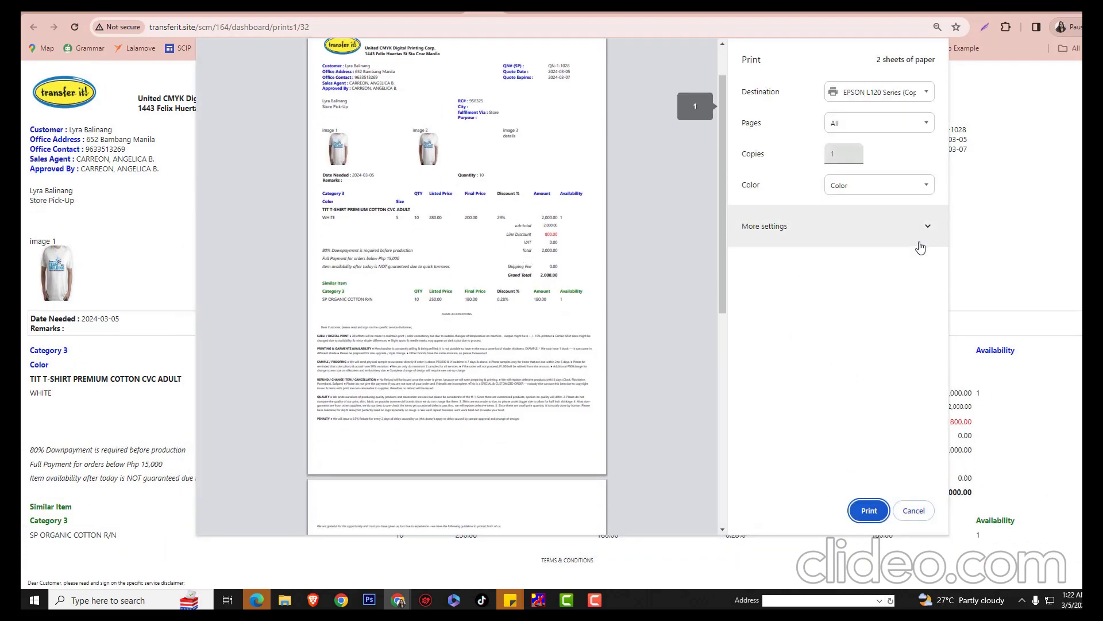
{"action": "scroll", "coordinate": [464, 289], "scroll_direction": "down", "scroll_amount": 2}
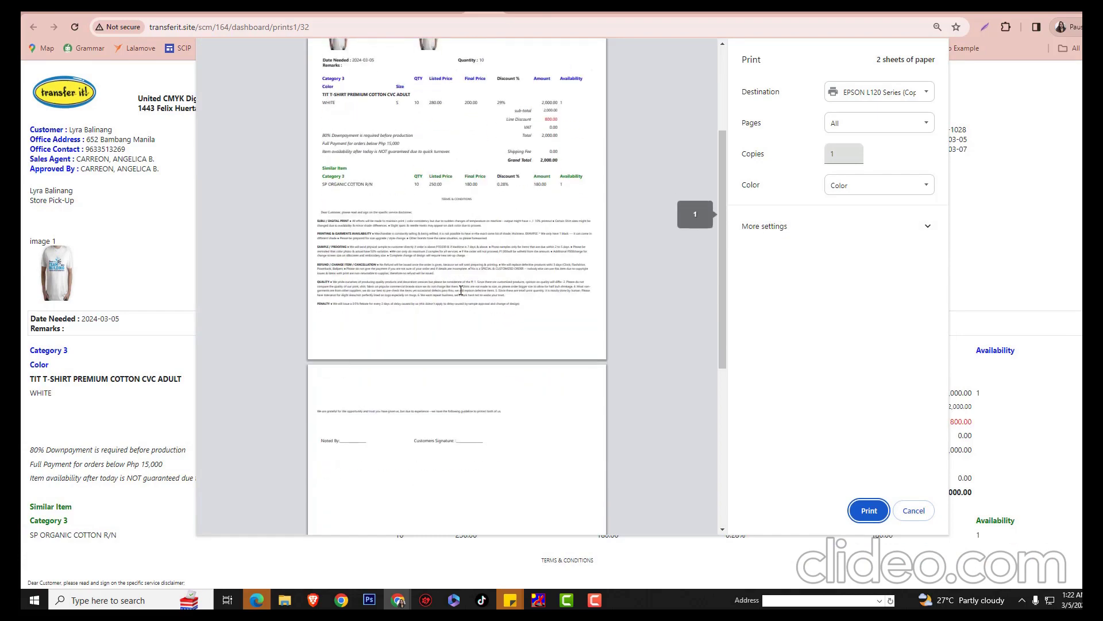
{"action": "scroll", "coordinate": [334, 153], "scroll_direction": "up", "scroll_amount": 3}
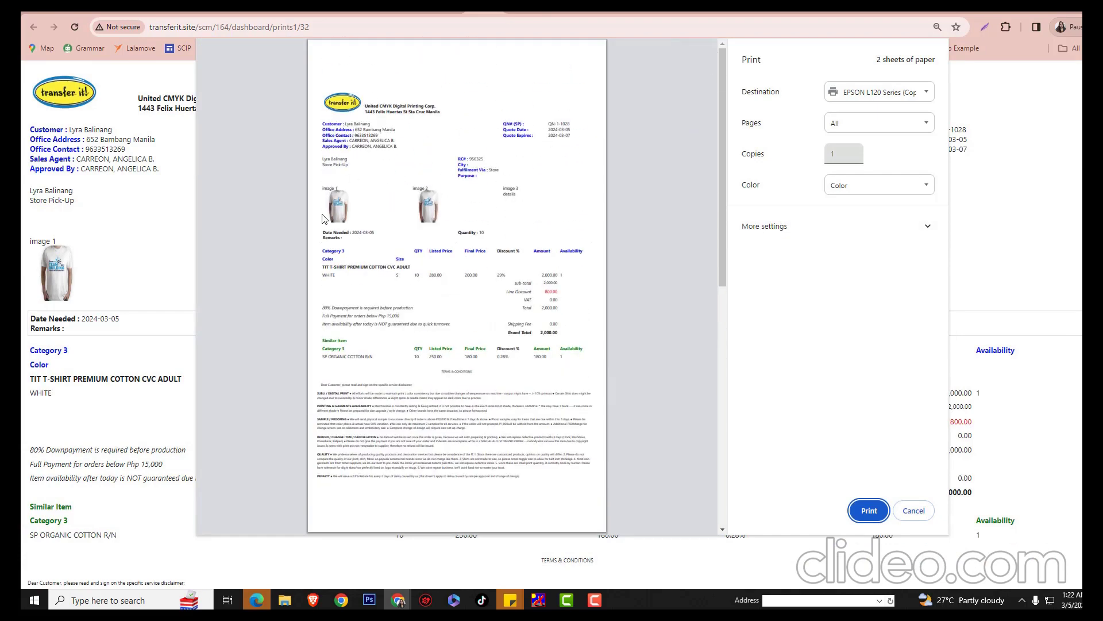
{"action": "scroll", "coordinate": [452, 234], "scroll_direction": "down", "scroll_amount": 1}
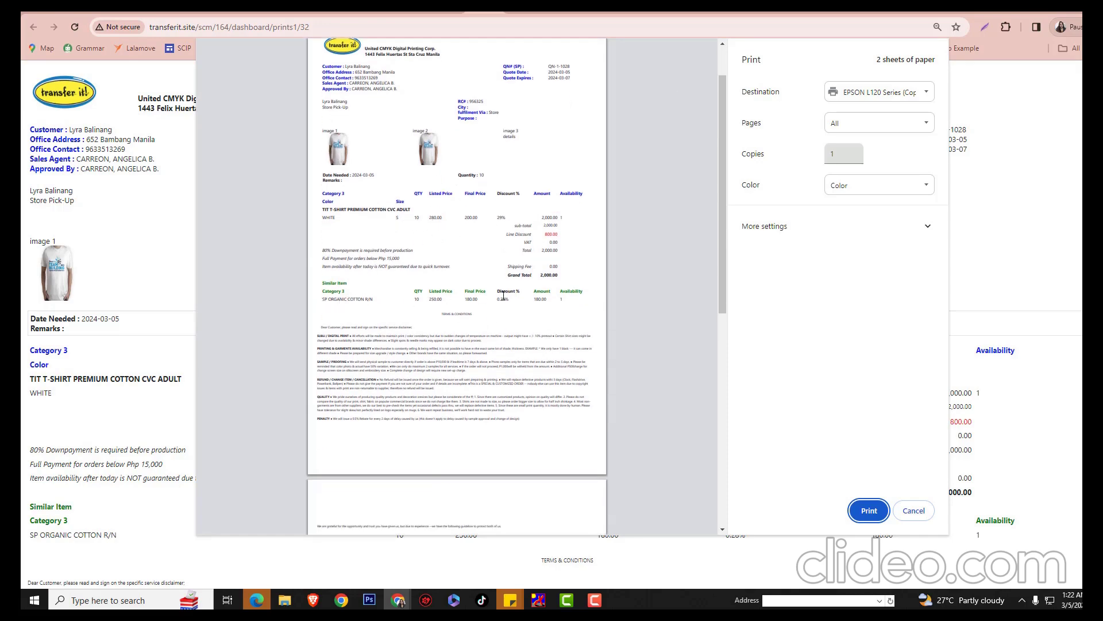
{"action": "scroll", "coordinate": [503, 296], "scroll_direction": "down", "scroll_amount": 2}
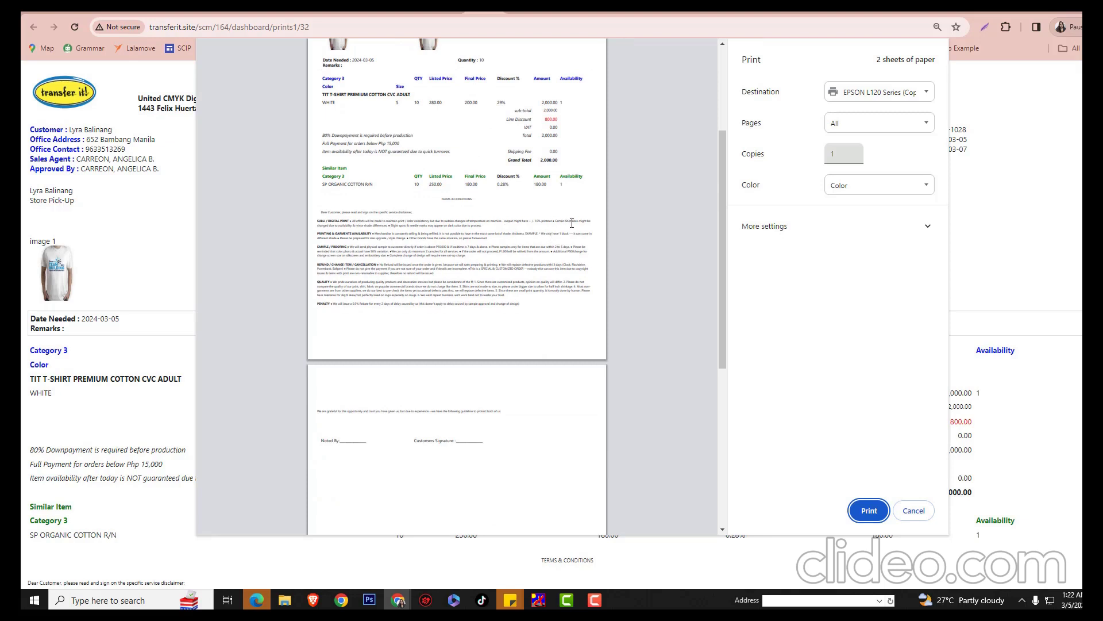
{"action": "scroll", "coordinate": [402, 248], "scroll_direction": "down", "scroll_amount": 1}
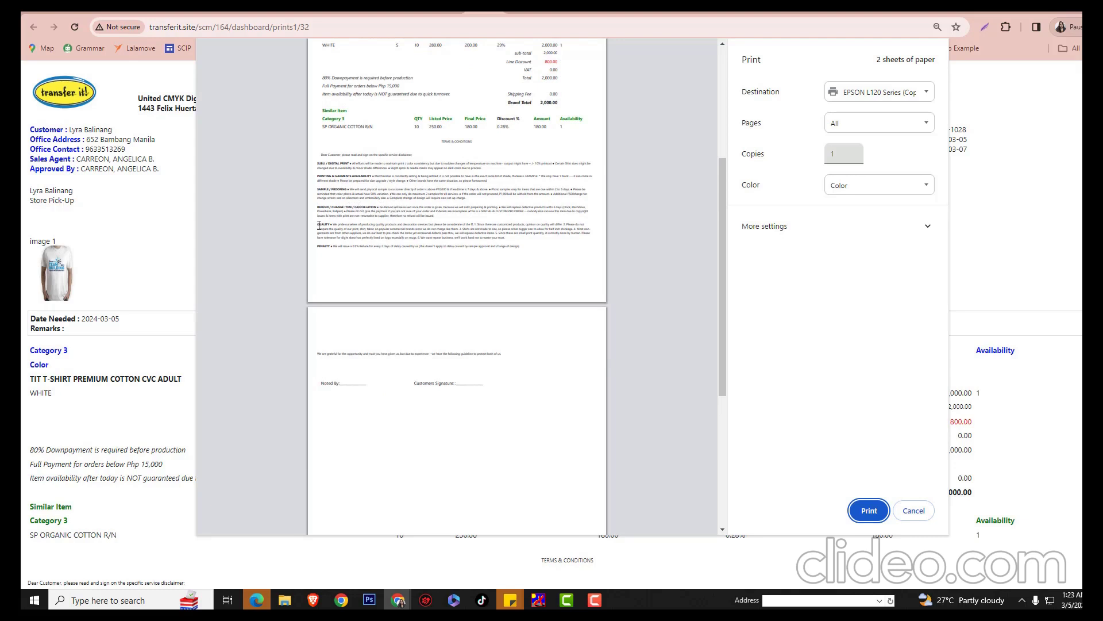
{"action": "scroll", "coordinate": [362, 290], "scroll_direction": "down", "scroll_amount": 1}
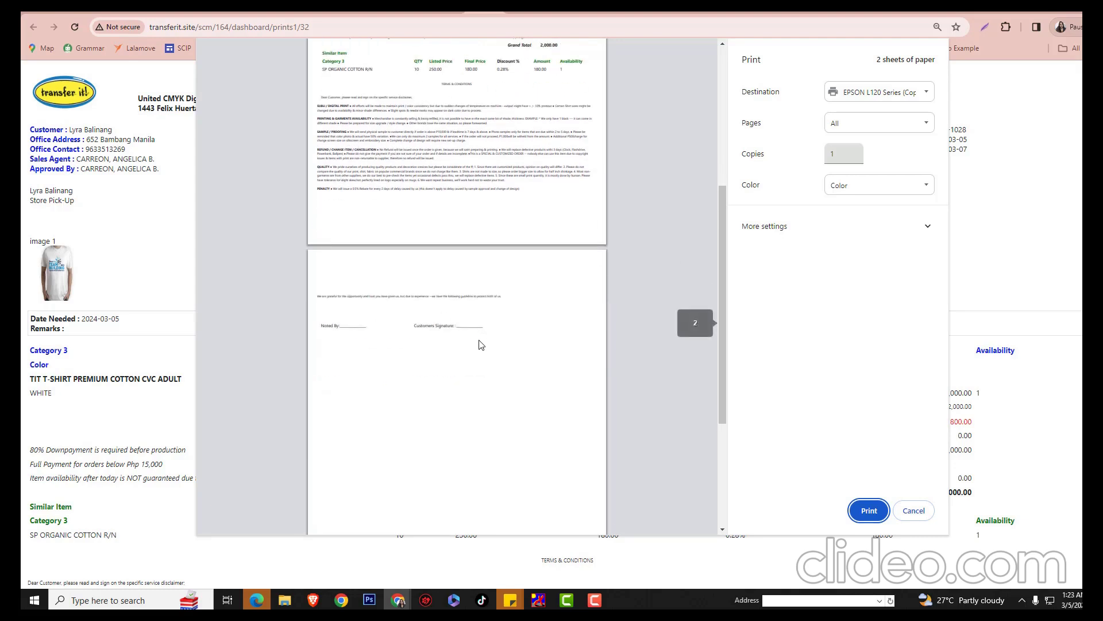
{"action": "scroll", "coordinate": [416, 345], "scroll_direction": "up", "scroll_amount": 1}
{"action": "scroll", "coordinate": [420, 354], "scroll_direction": "up", "scroll_amount": 1}
{"action": "scroll", "coordinate": [402, 458], "scroll_direction": "down", "scroll_amount": 1}
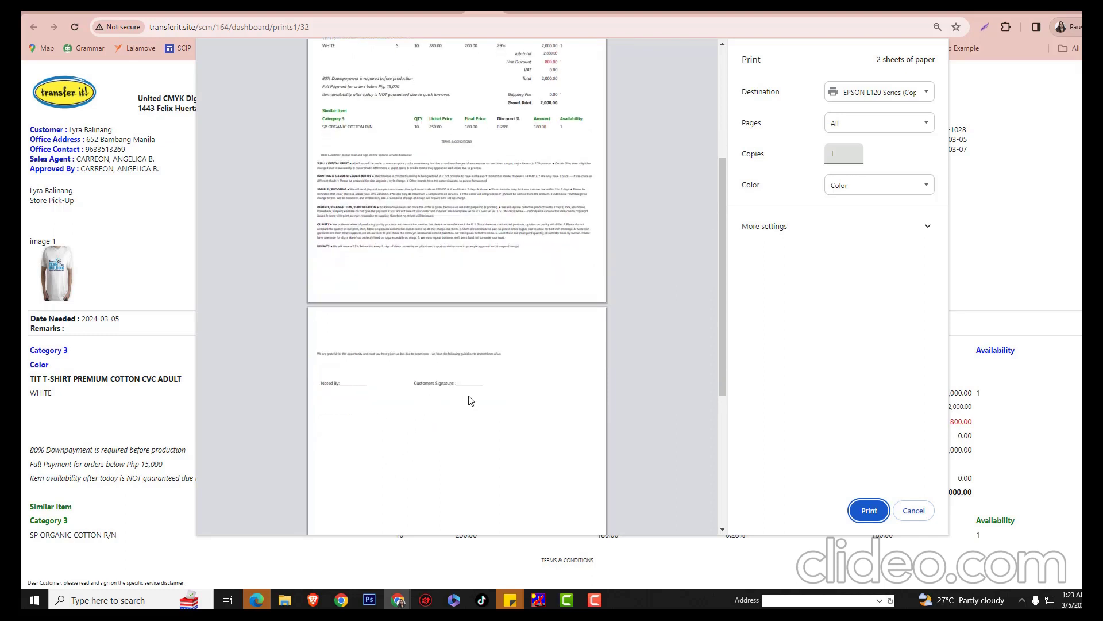
{"action": "scroll", "coordinate": [468, 402], "scroll_direction": "up", "scroll_amount": 1}
{"action": "scroll", "coordinate": [487, 465], "scroll_direction": "up", "scroll_amount": 2}
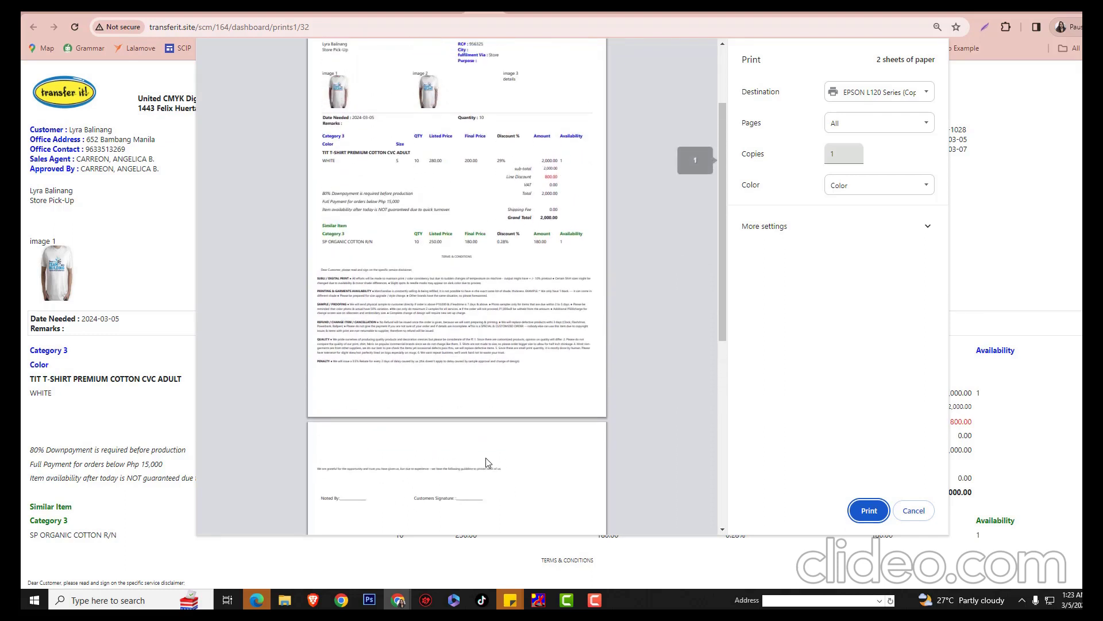
{"action": "scroll", "coordinate": [487, 462], "scroll_direction": "down", "scroll_amount": 2}
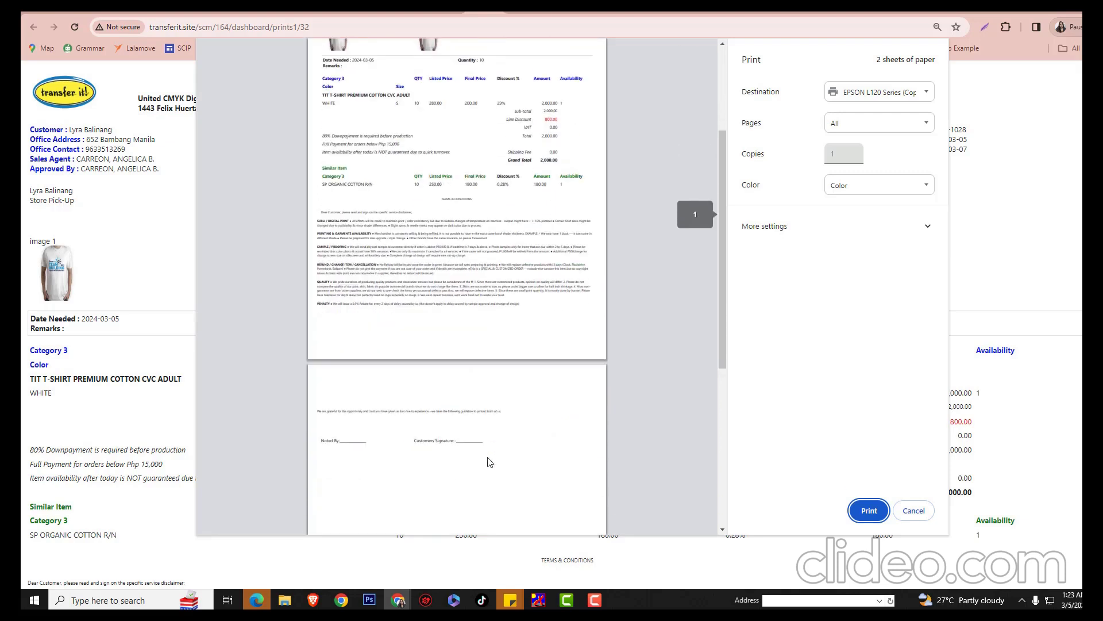